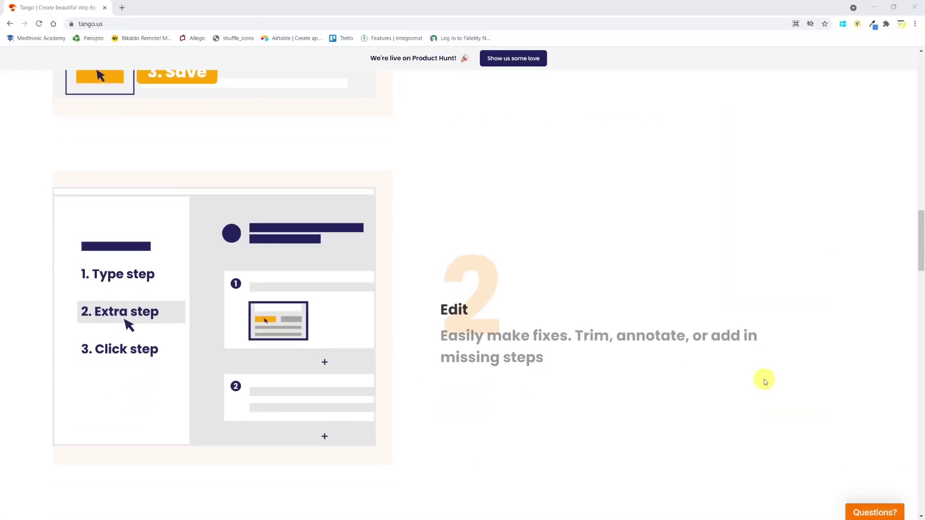
- Install the Tango extension from its Chrome Web Store page and confirm Add extension
scroll(763, 381, "down", 1)
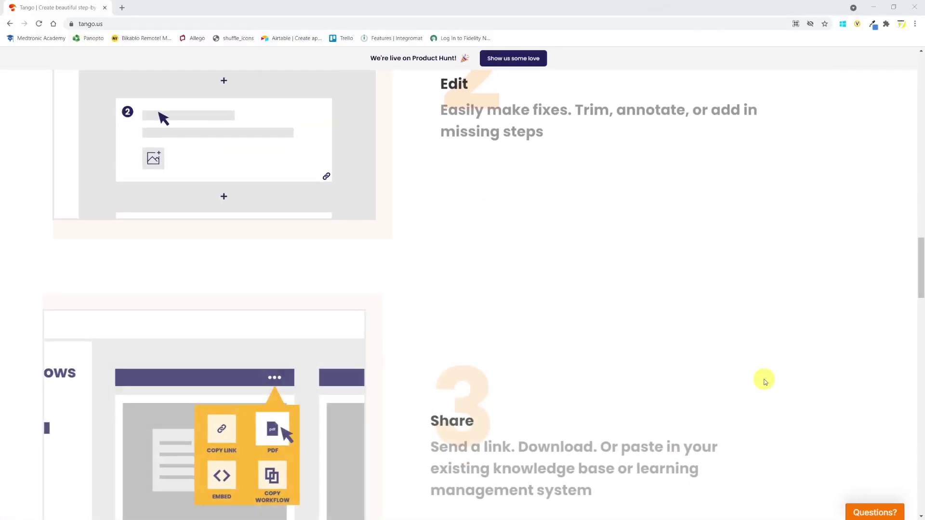
scroll(764, 381, "down", 3)
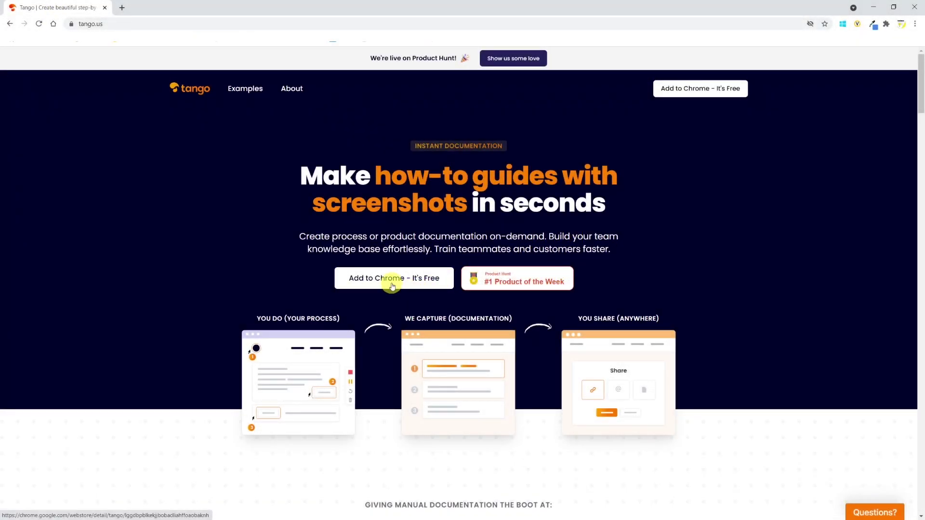
left_click(392, 286)
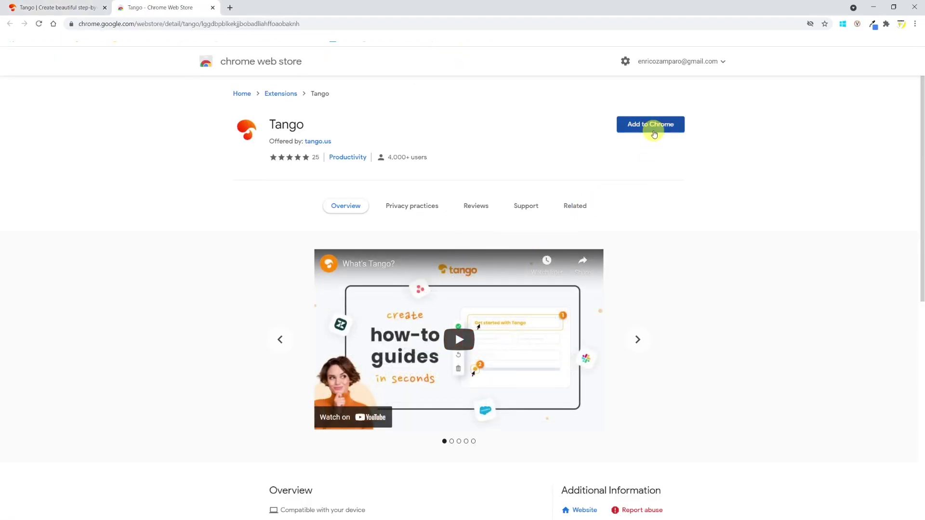
left_click(654, 132)
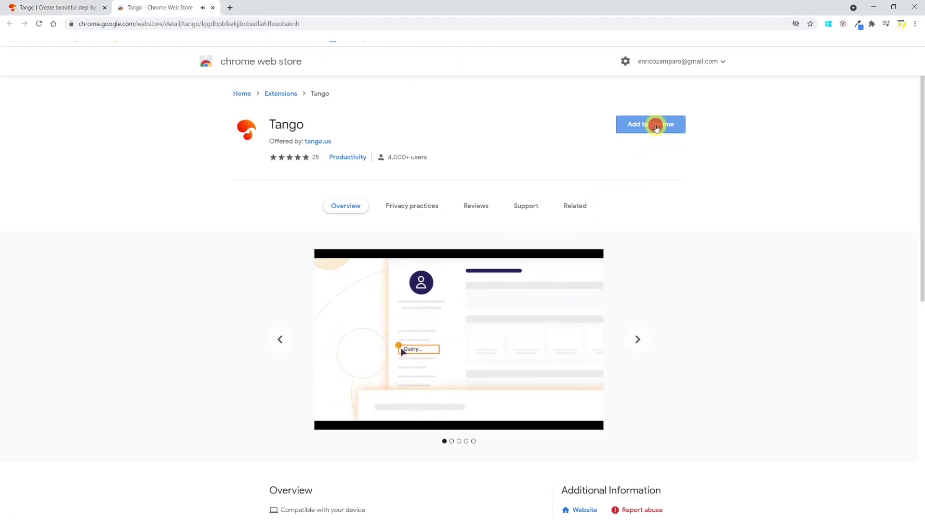
left_click(476, 98)
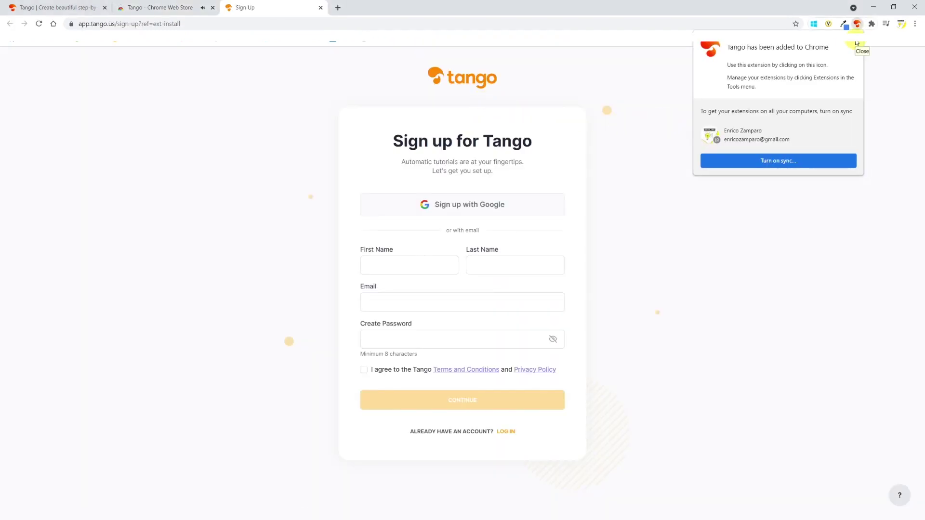
- Sign up with Google and answer the survey: company name, Training role, Trainings, Just me
left_click(856, 46)
left_click(479, 208)
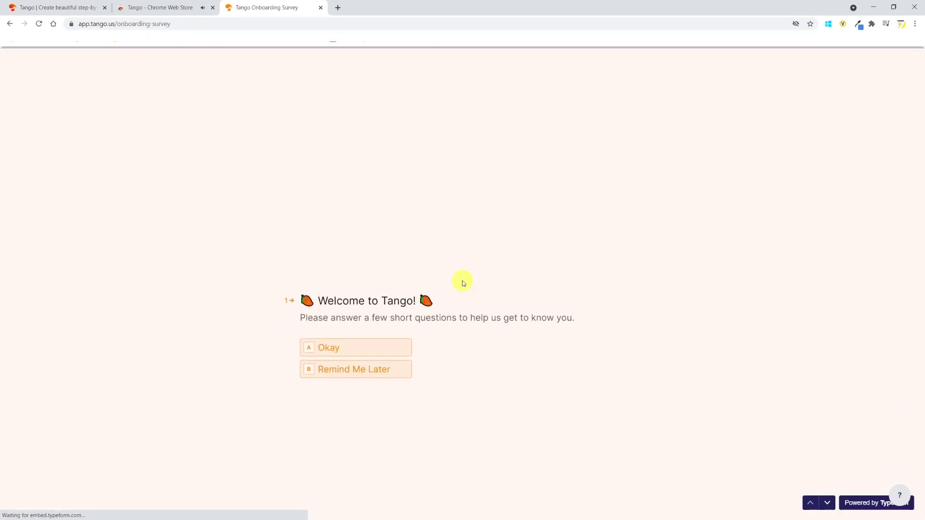
type("a")
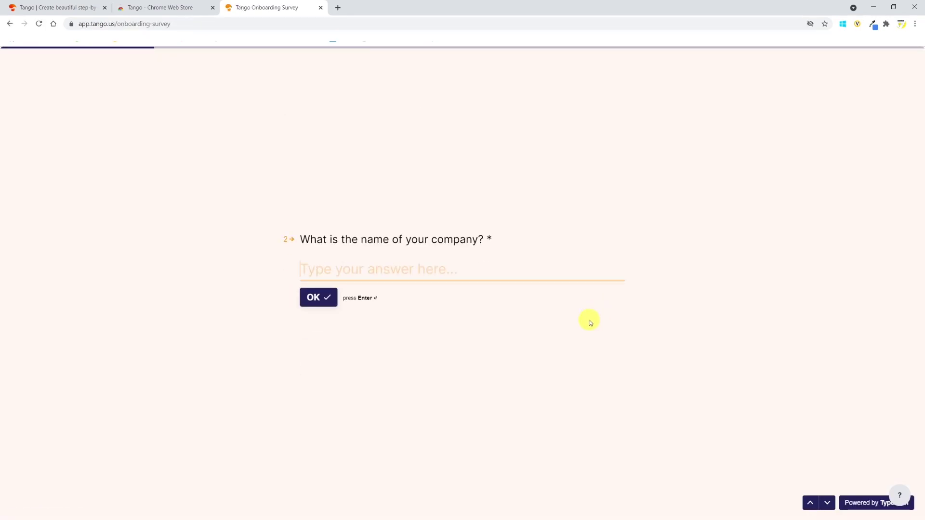
type("Enrico Zamparo Digital Tips")
key("Return")
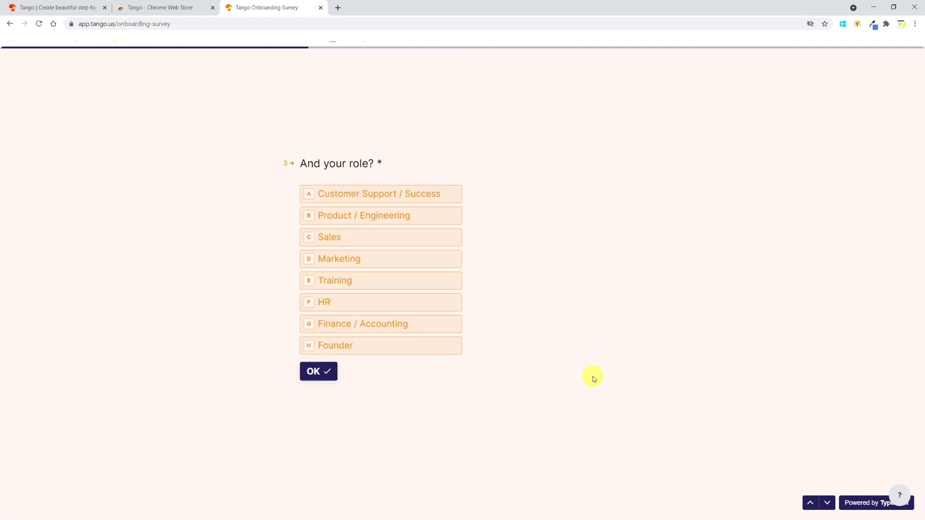
left_click(363, 281)
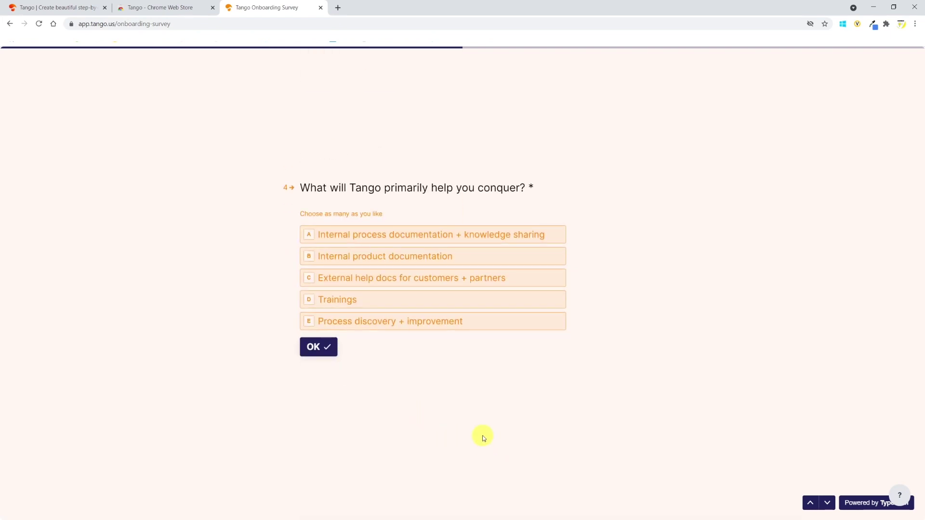
left_click(439, 300)
key("a")
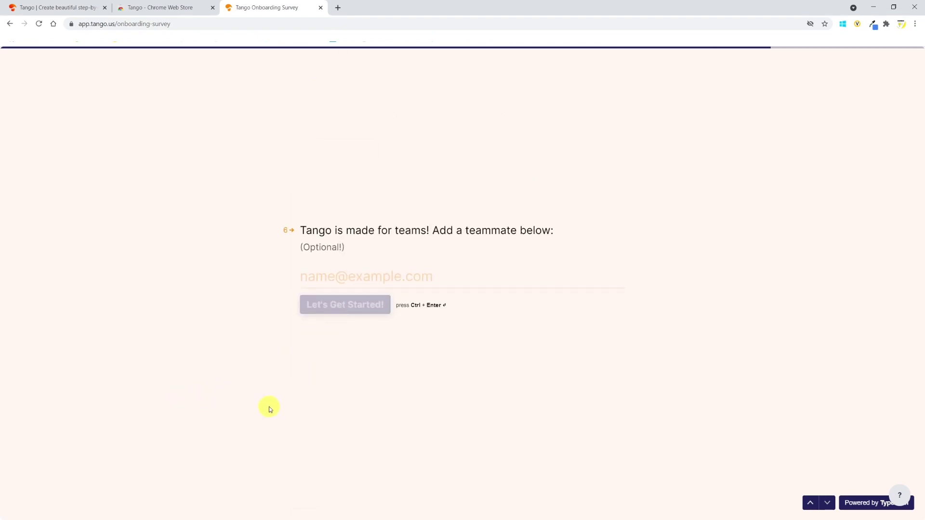
key("ctrl+Return")
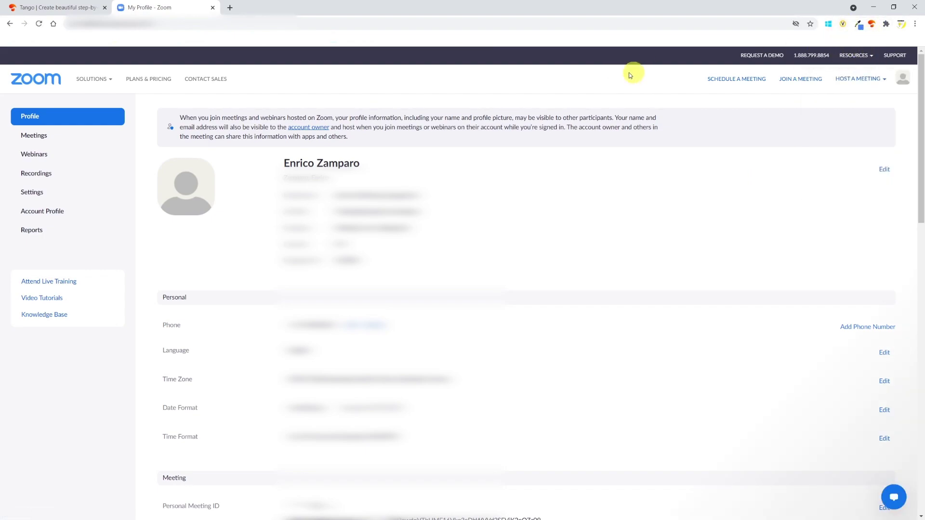
left_click(871, 25)
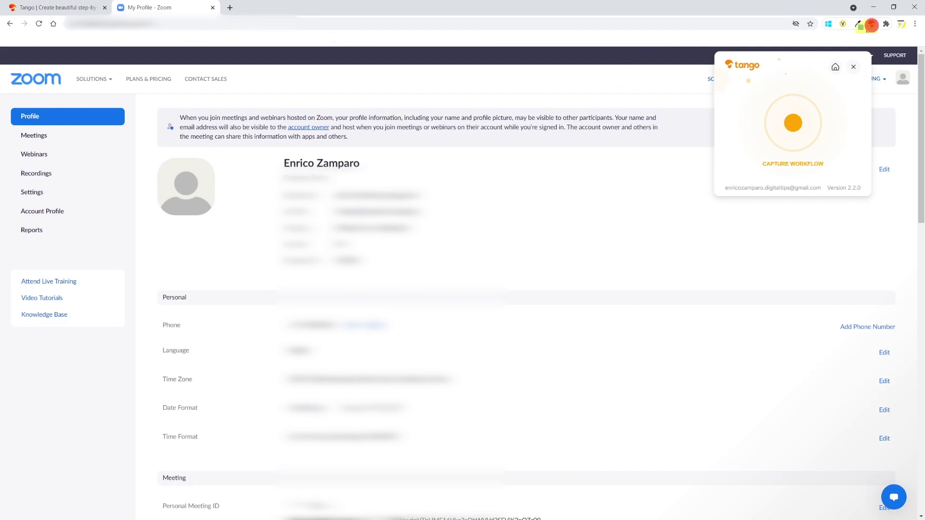
left_click(798, 124)
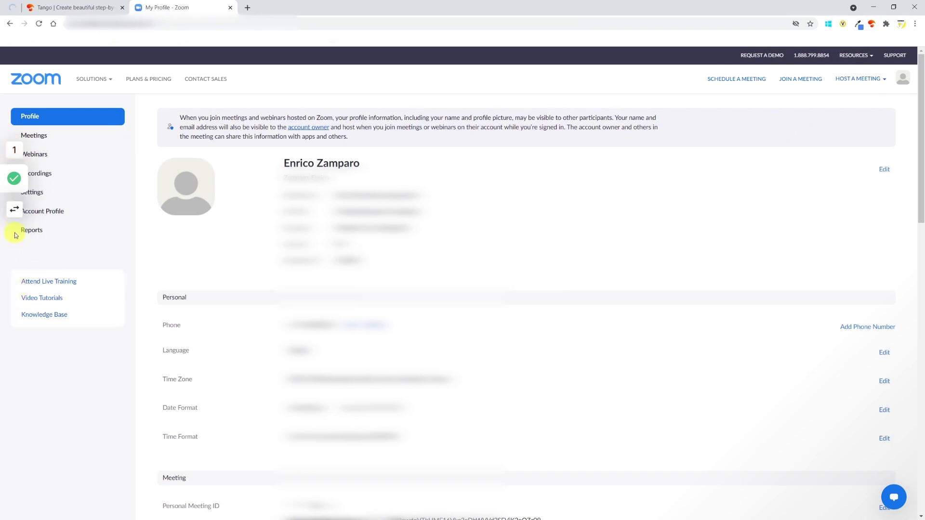
- Switch on Meeting Polls/Quizzes under Settings > In Meeting (Basic) while Tango records
left_click(15, 207)
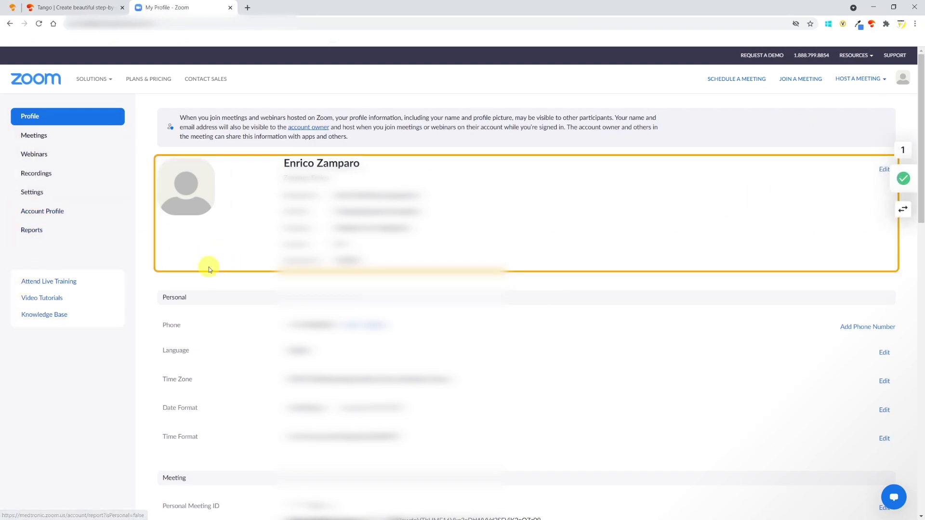
left_click(35, 196)
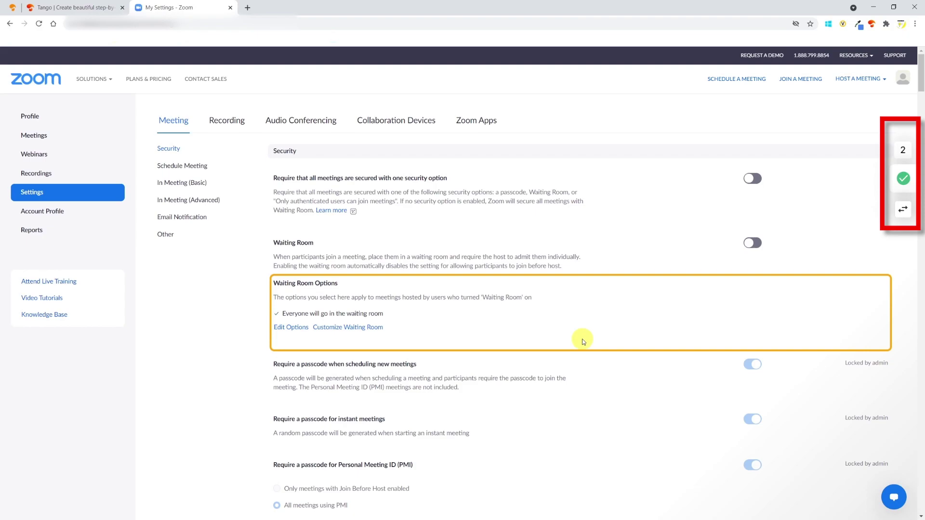
left_click(188, 186)
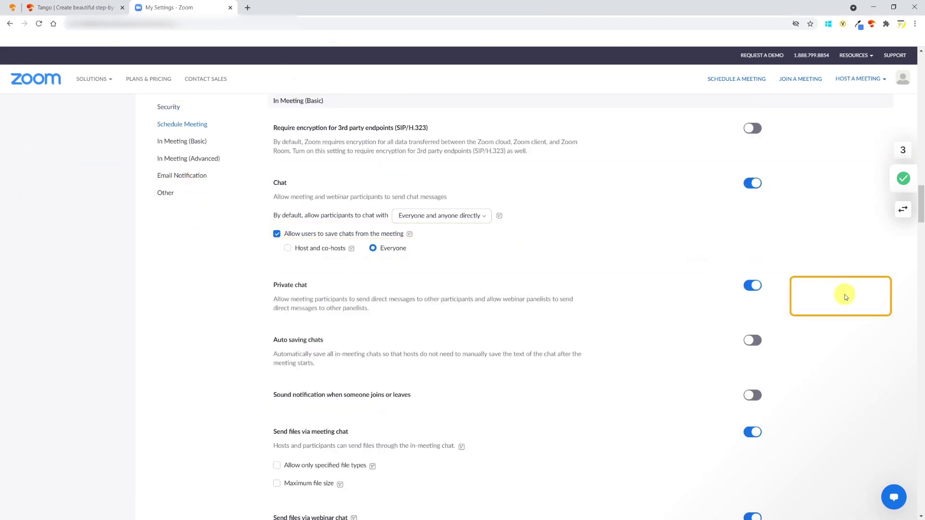
scroll(845, 297, "down", 2)
scroll(845, 297, "down", 9)
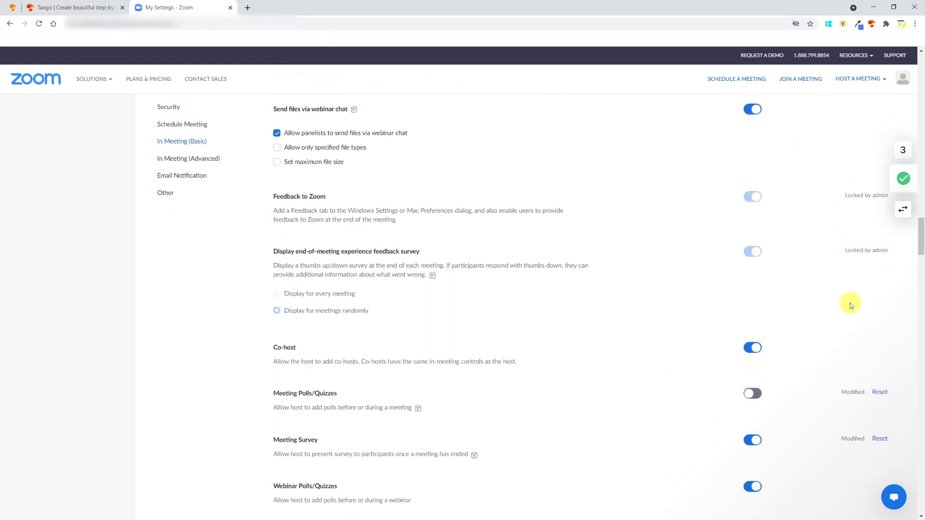
left_click(753, 262)
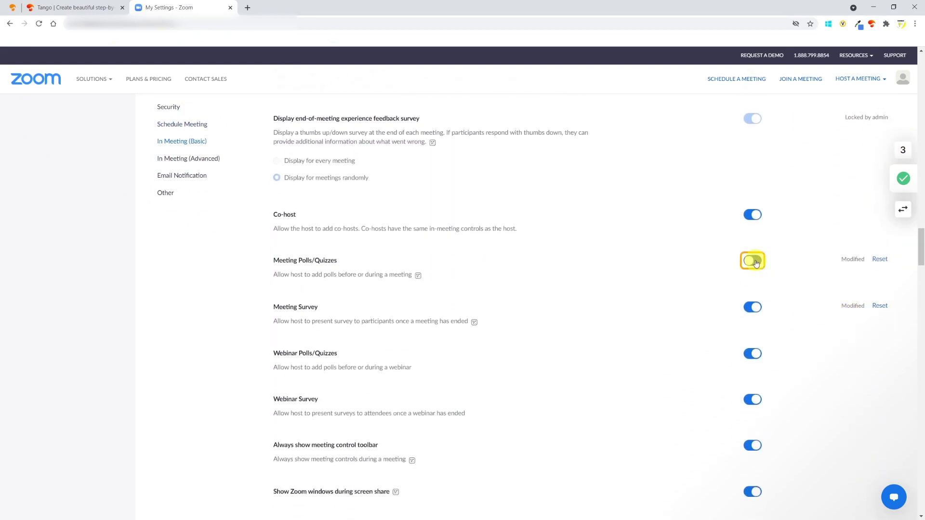
left_click(755, 262)
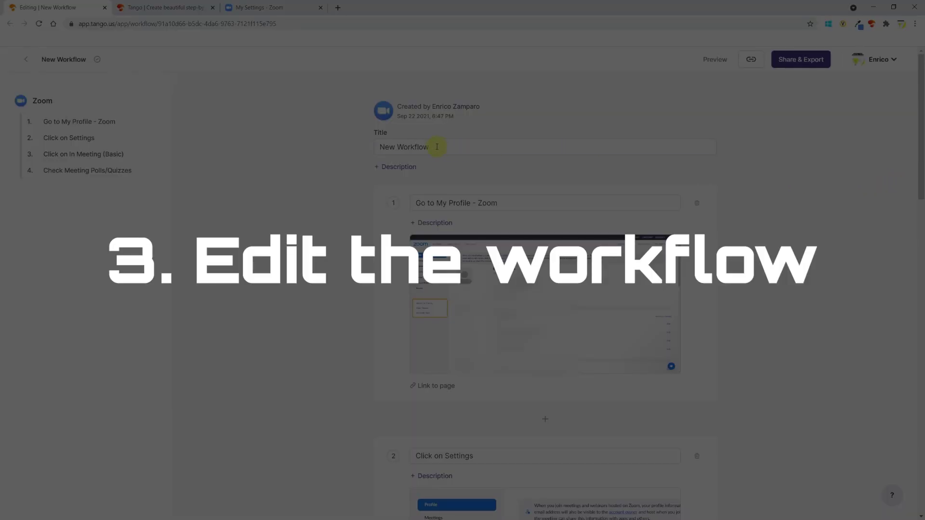
- Retitle the workflow from 'New Workflow' to 'Enable Polls in Zoom'
left_click(437, 147)
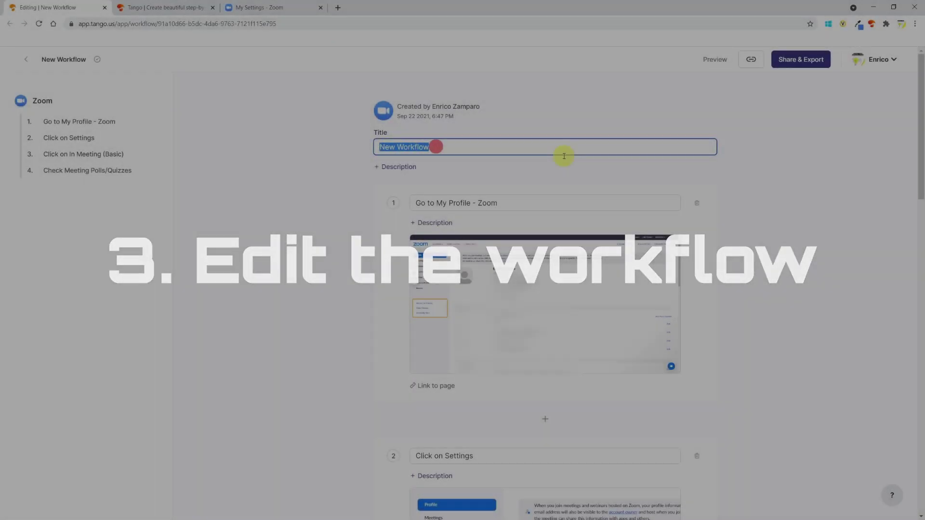
key("BackSpace")
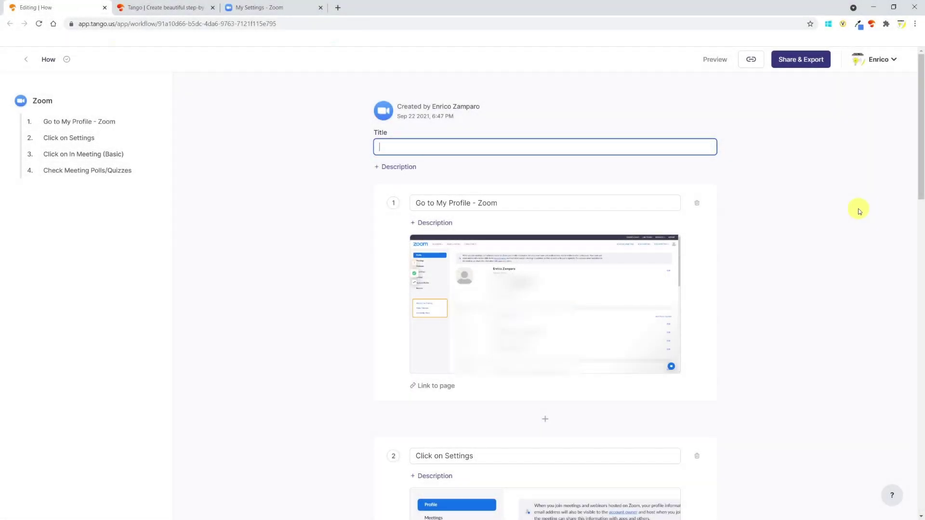
type("Enable Poll")
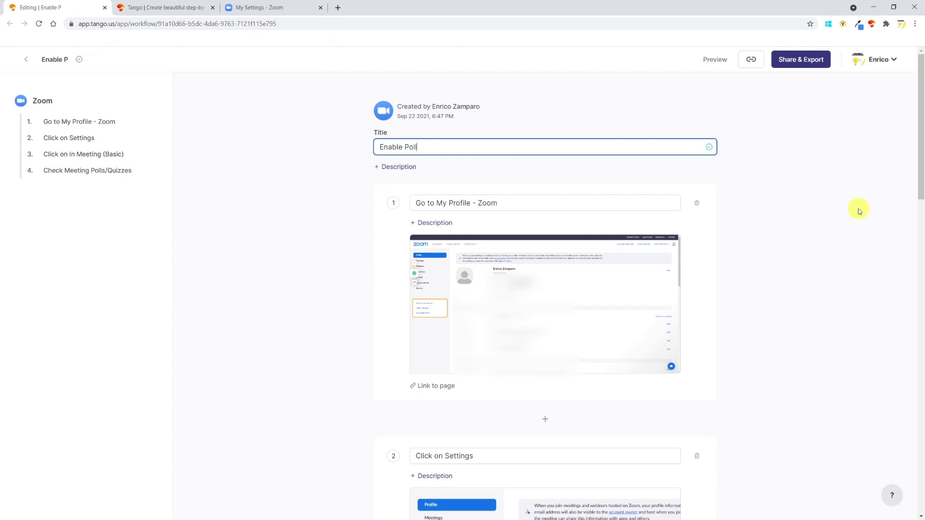
type("s in Zoom")
left_click(859, 210)
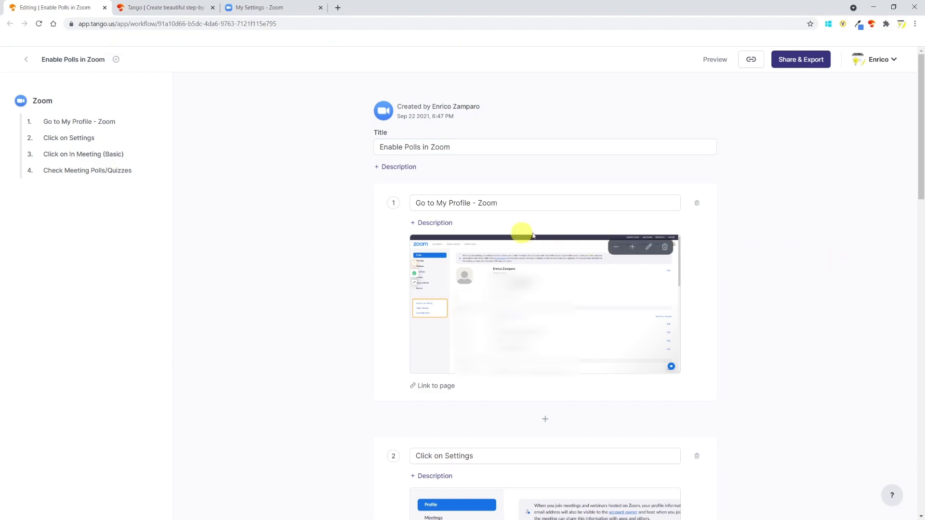
- Rename step 1 to 'Open the Zoom web client'
left_click(506, 203)
key("ctrl+a")
type("Open the")
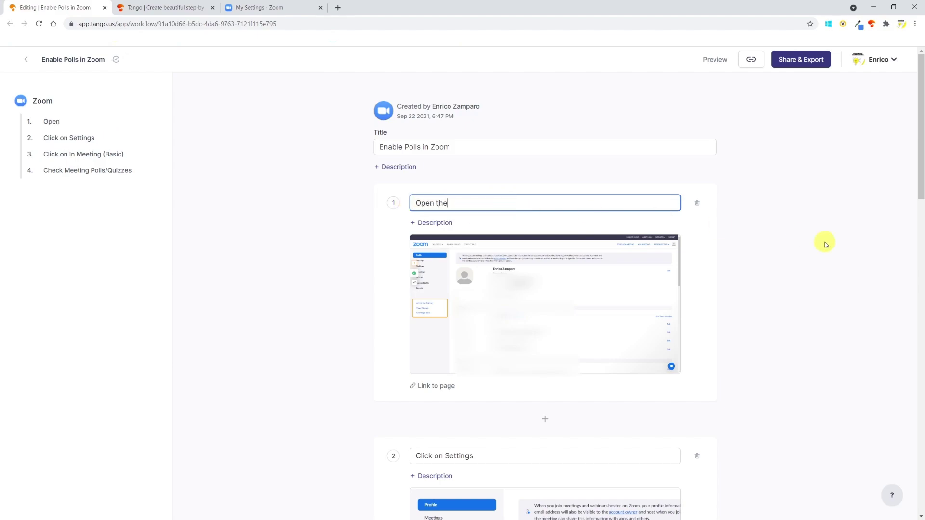
type(" Zoom web client")
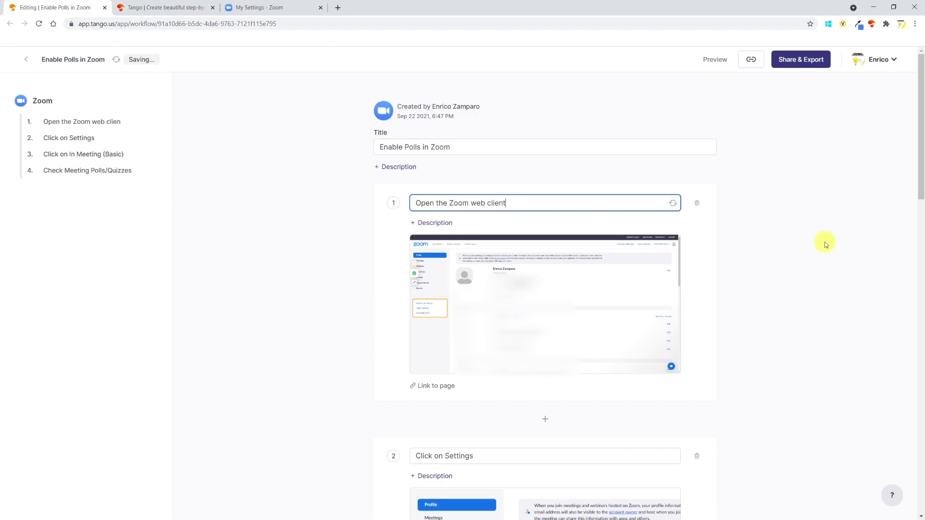
scroll(759, 313, "down", 5)
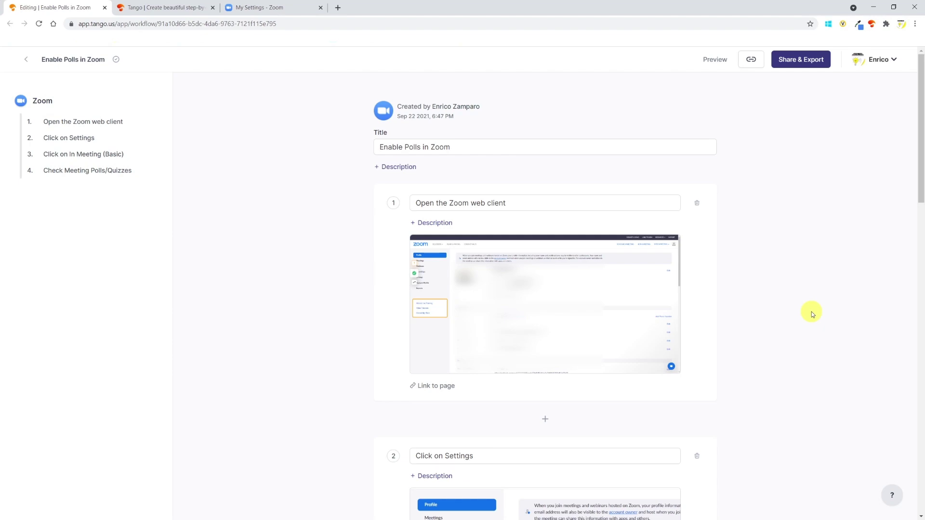
scroll(814, 320, "down", 1)
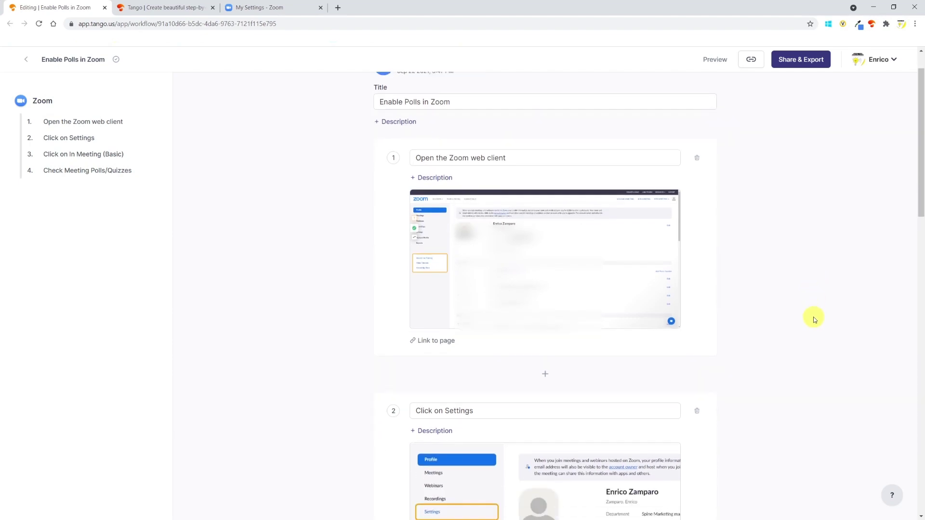
- Insert a new step after step 1 titled 'Or access settings from your desktop client'
left_click(546, 375)
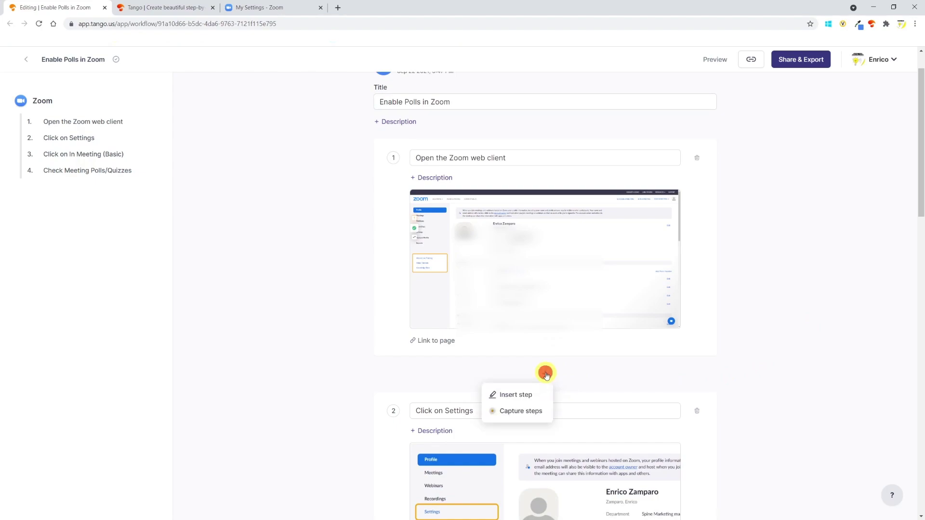
left_click(516, 396)
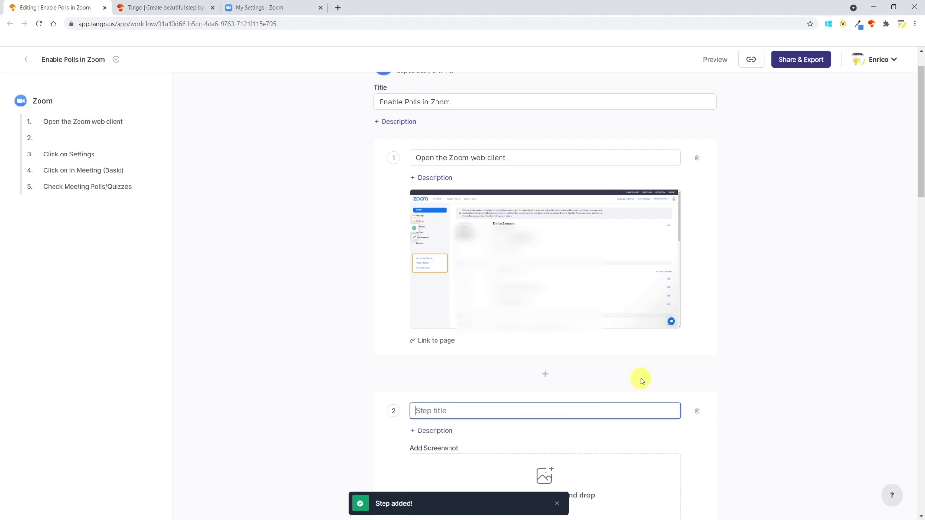
type("Or ")
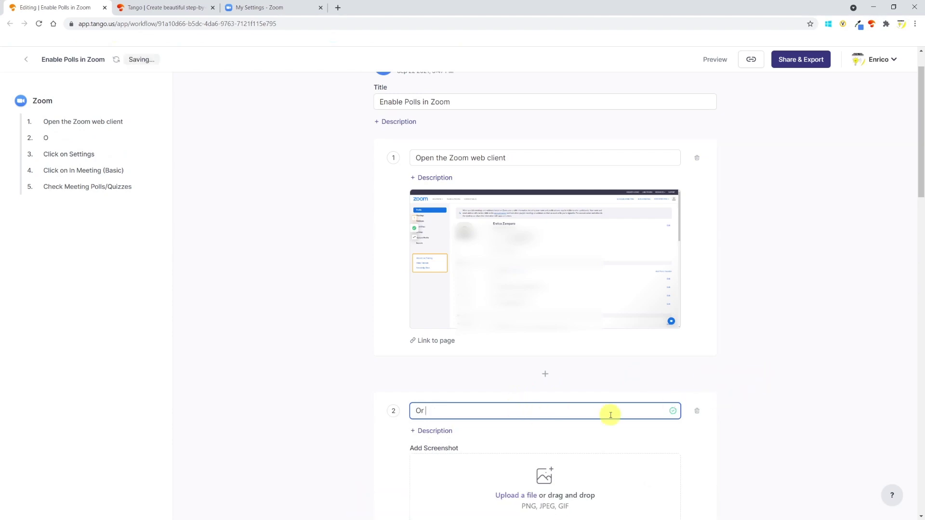
type("access s")
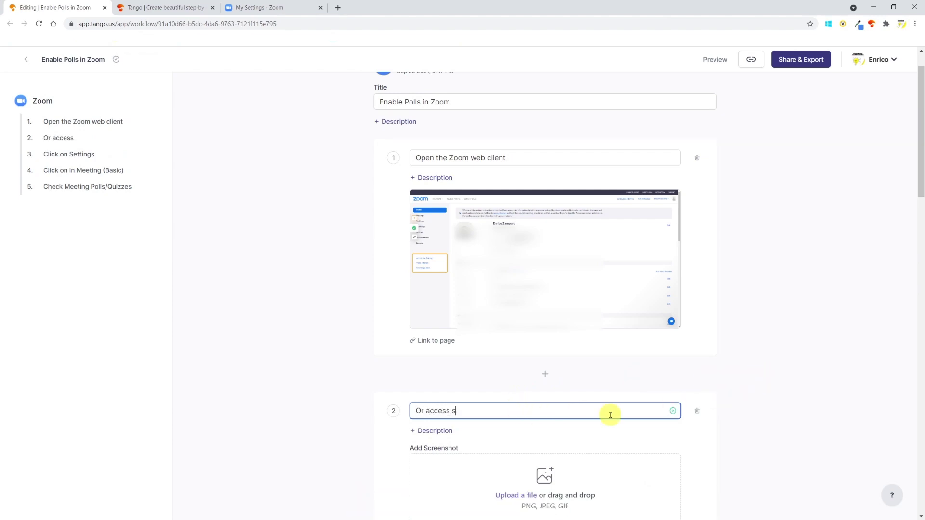
type("ettings fr")
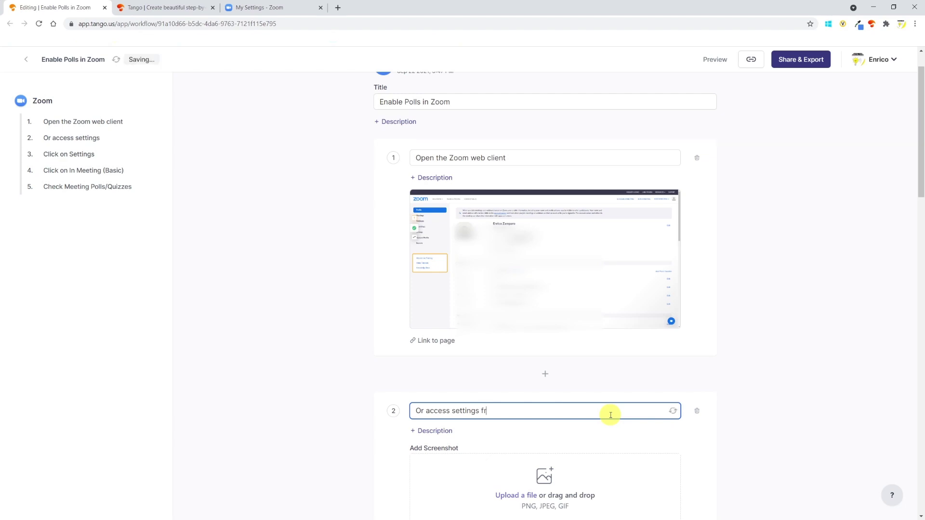
type("om your ")
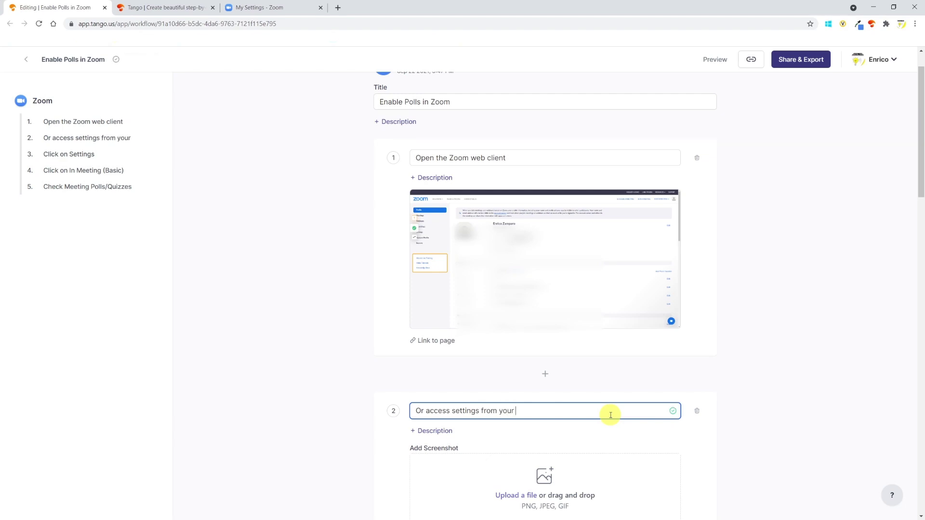
type("desktop client")
- Capture the Zoom desktop Settings window and paste it as step 2's screenshot
scroll(755, 407, "down", 4)
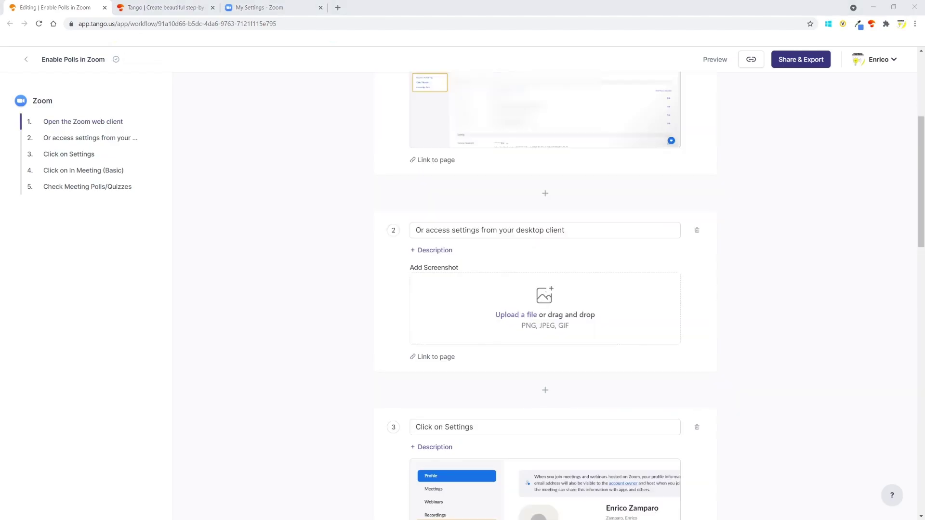
key("ctrl+v")
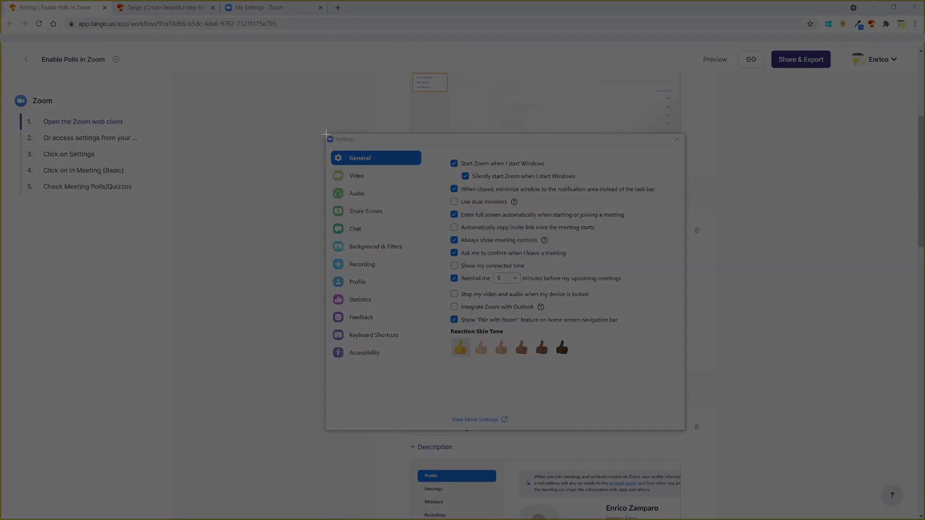
left_click_drag(325, 135, 686, 432)
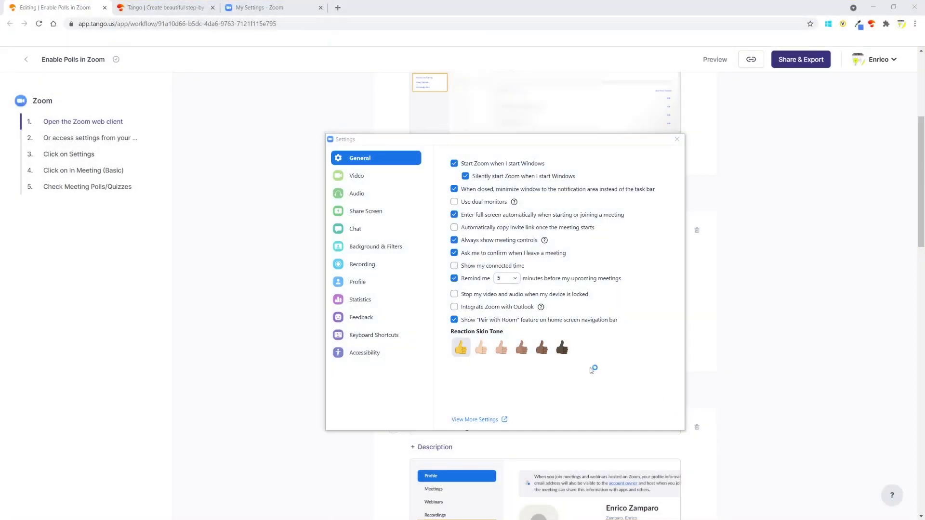
key("ctrl+v")
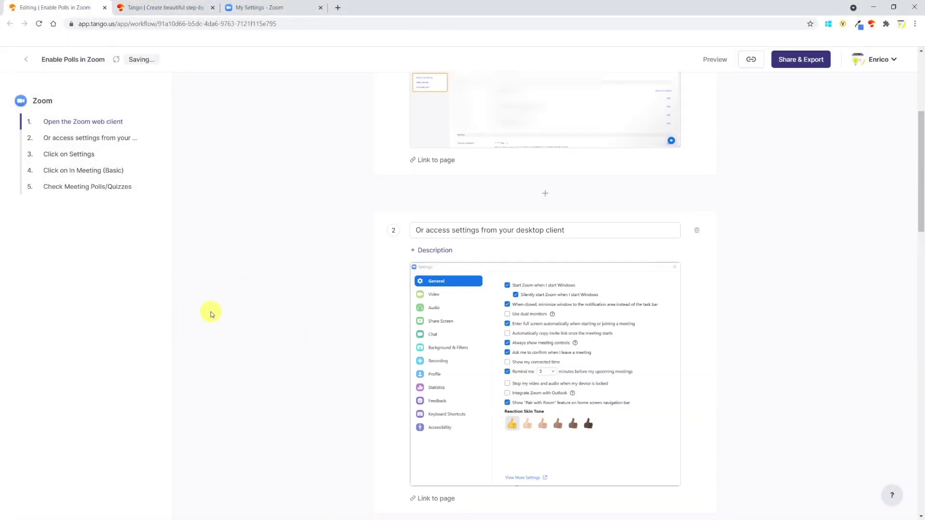
scroll(284, 325, "down", 2)
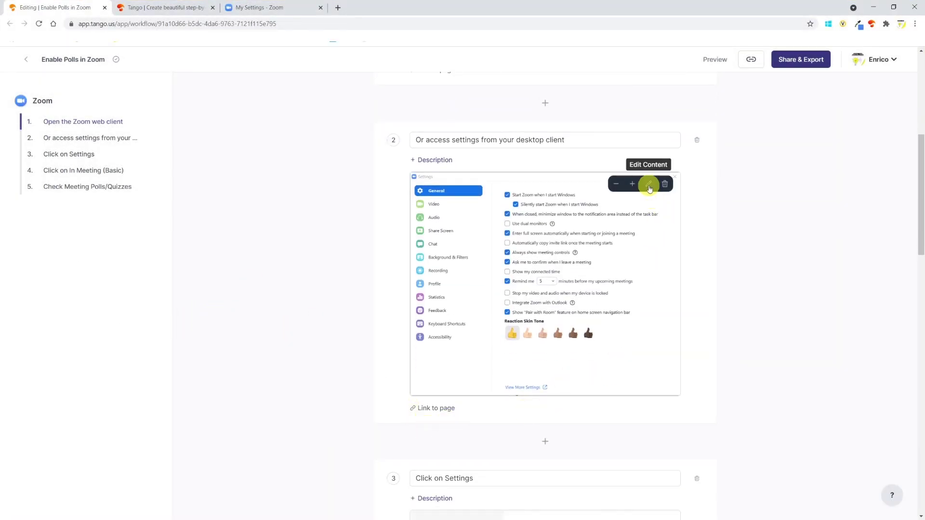
- Draw a red rectangle and arrow around View More Settings on step 2's screenshot and save
left_click(649, 188)
left_click(417, 476)
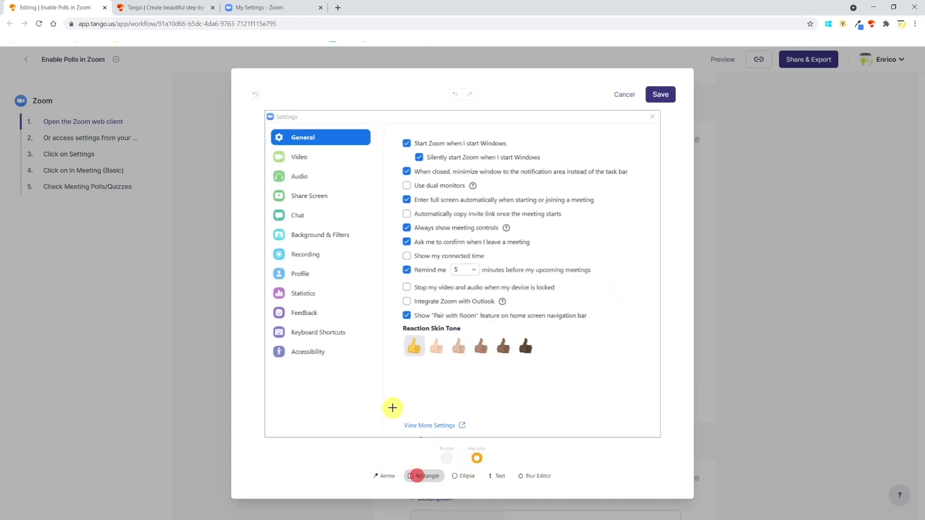
left_click_drag(393, 414, 478, 434)
left_click(477, 458)
left_click(496, 425)
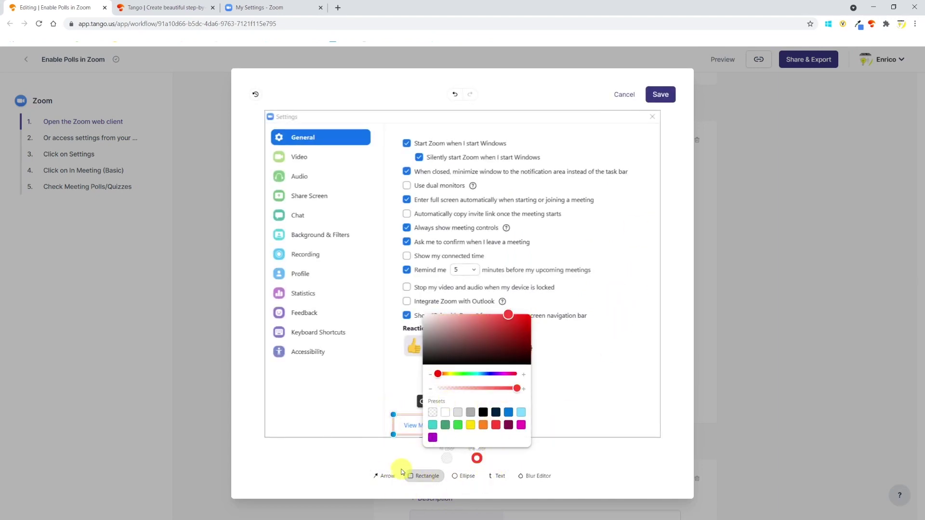
left_click(384, 476)
left_click_drag(529, 368, 471, 413)
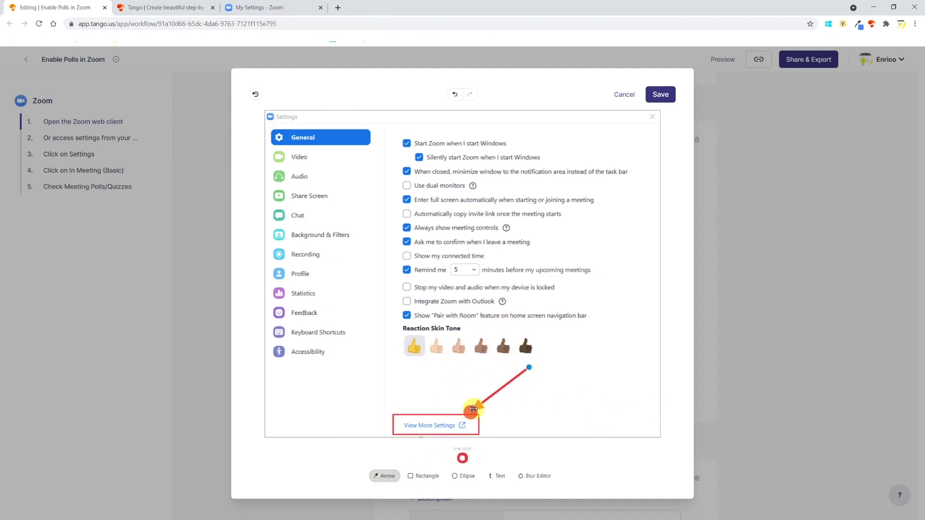
left_click(661, 95)
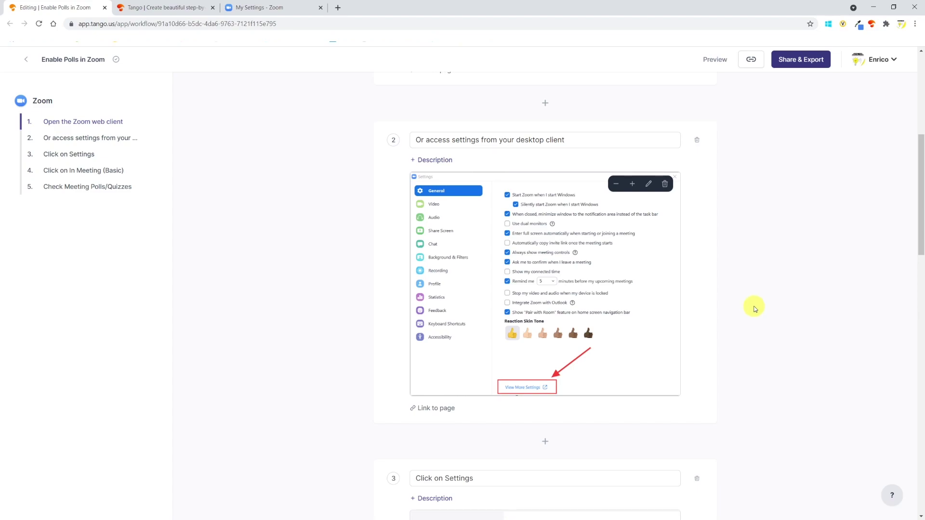
- Move the desktop-client step below Click on Settings, paste a note, and retitle it 'Alternative way to access "Settings"'
left_click(587, 134)
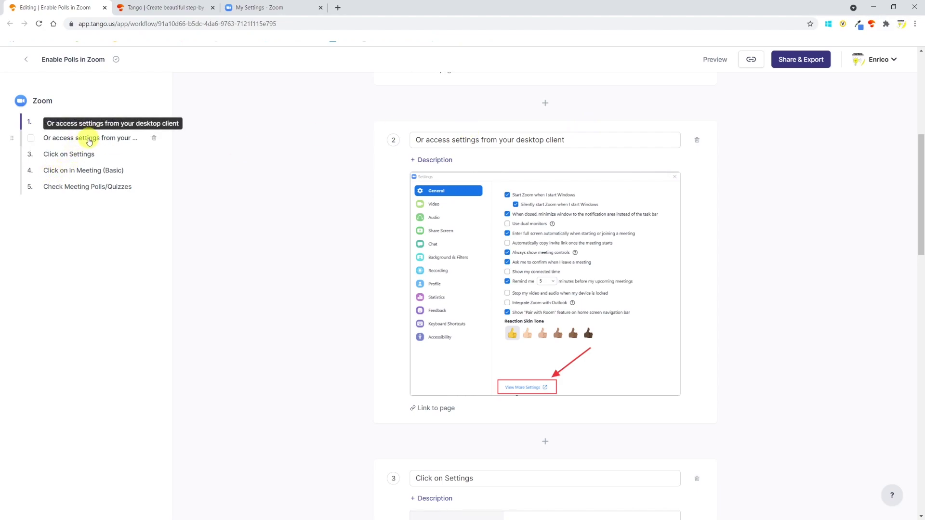
left_click_drag(89, 141, 82, 153)
left_click(437, 233)
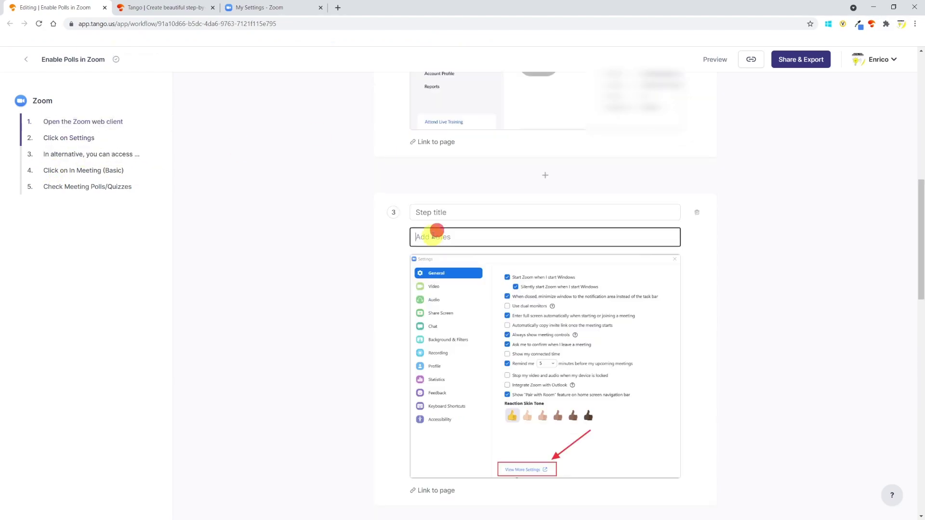
type("In alternative, you can access settings by clicking \"View more settings\" from your desktop client")
left_click(440, 212)
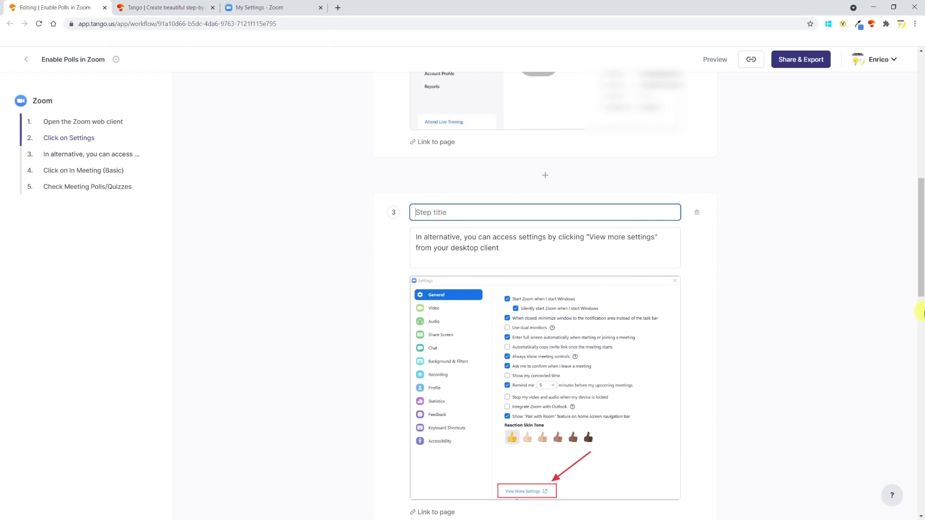
type("Alternative way ")
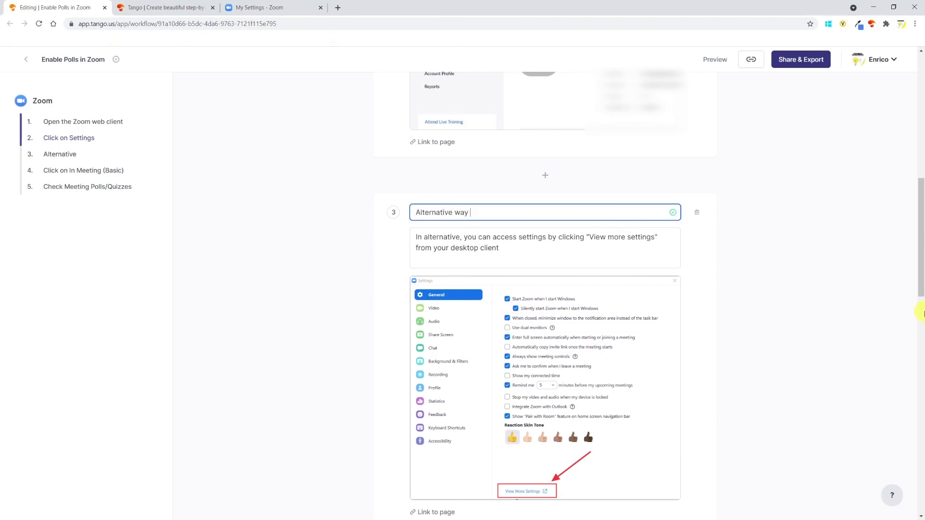
type("to access \"Se")
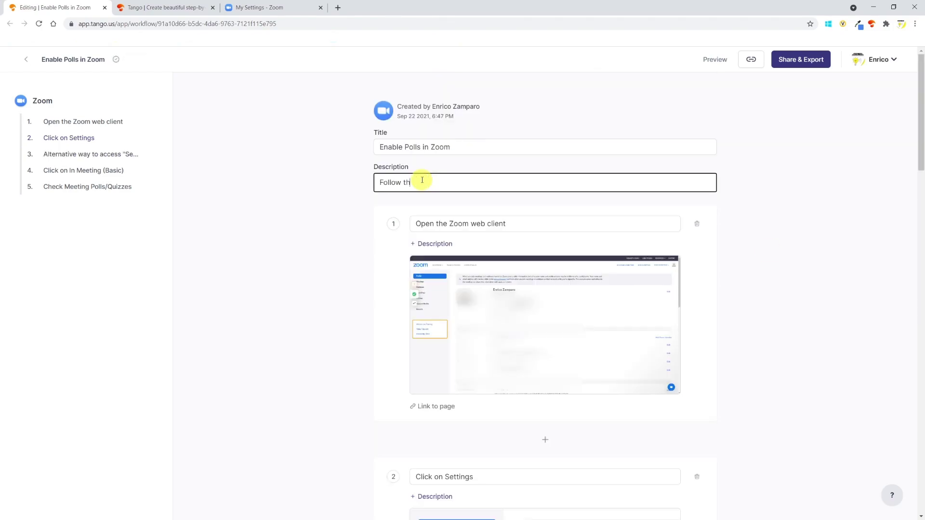
type(" steps to turn on the Polls option")
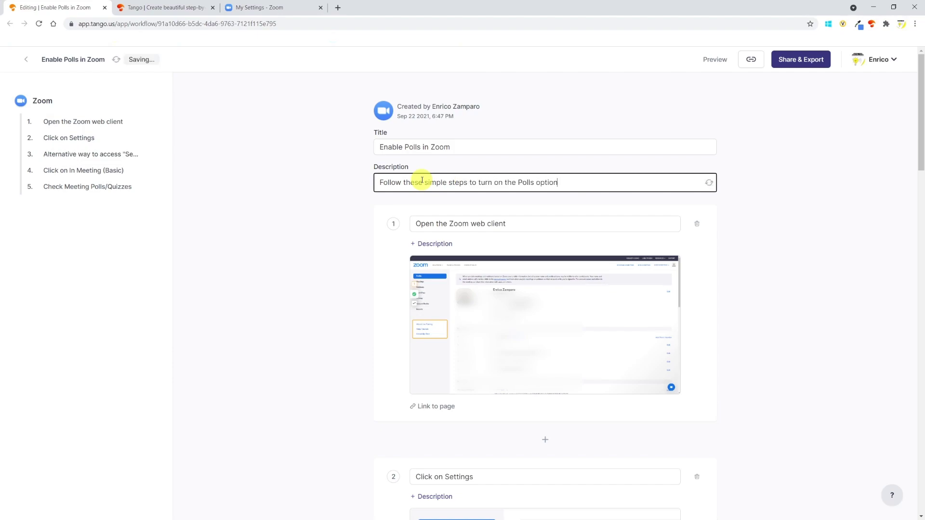
- Remove the page link from step 1
scroll(422, 290, "down", 3)
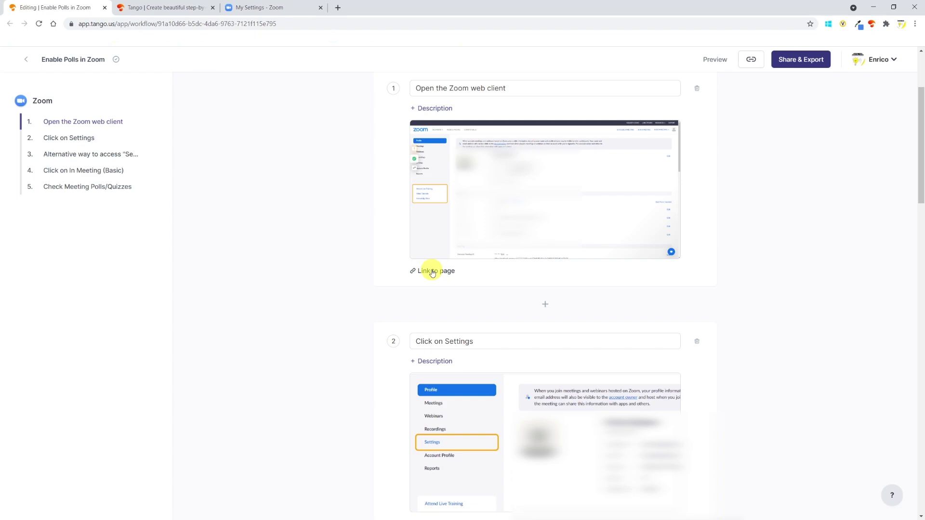
left_click(432, 271)
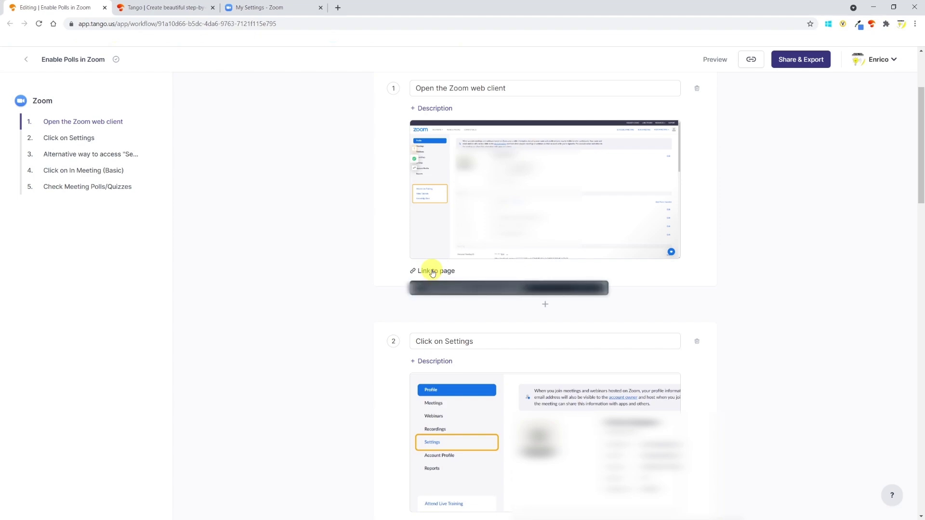
left_click(597, 288)
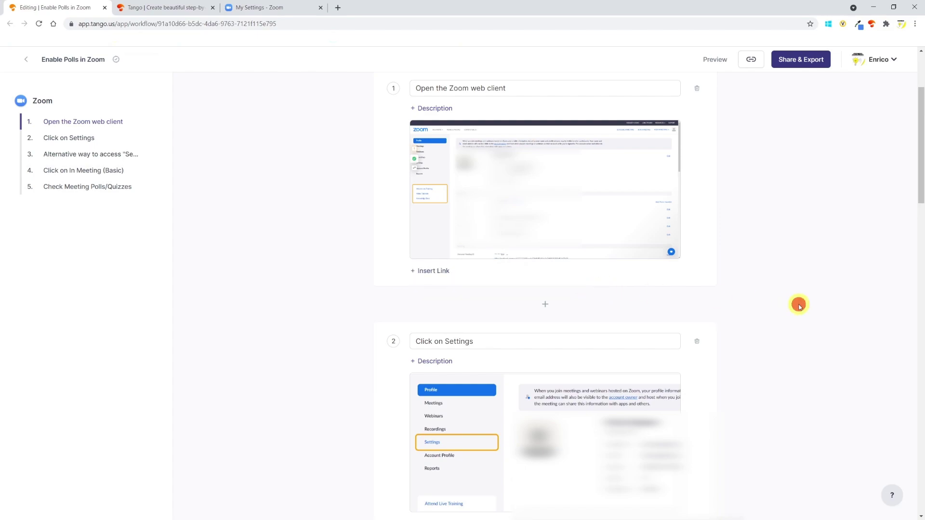
- Remove the page link from step 2, 'Click on Settings'
scroll(799, 307, "down", 2)
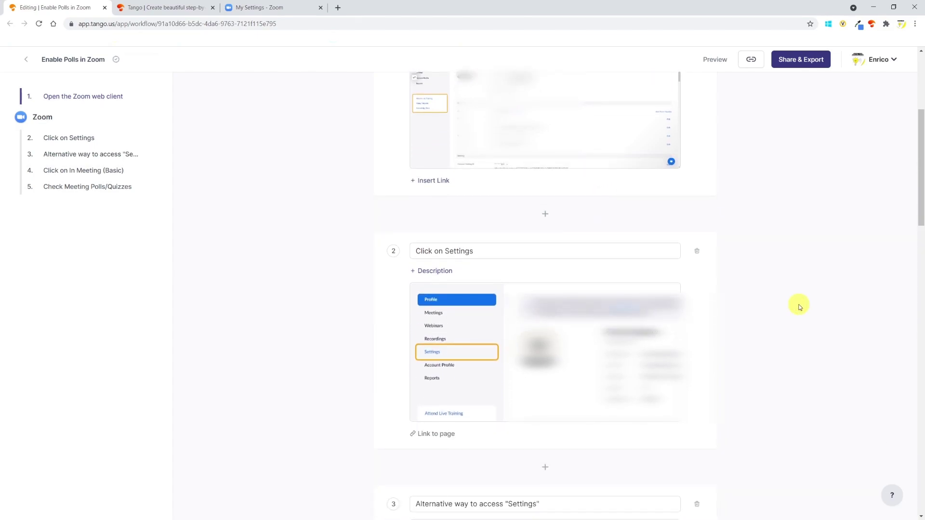
scroll(799, 307, "down", 1)
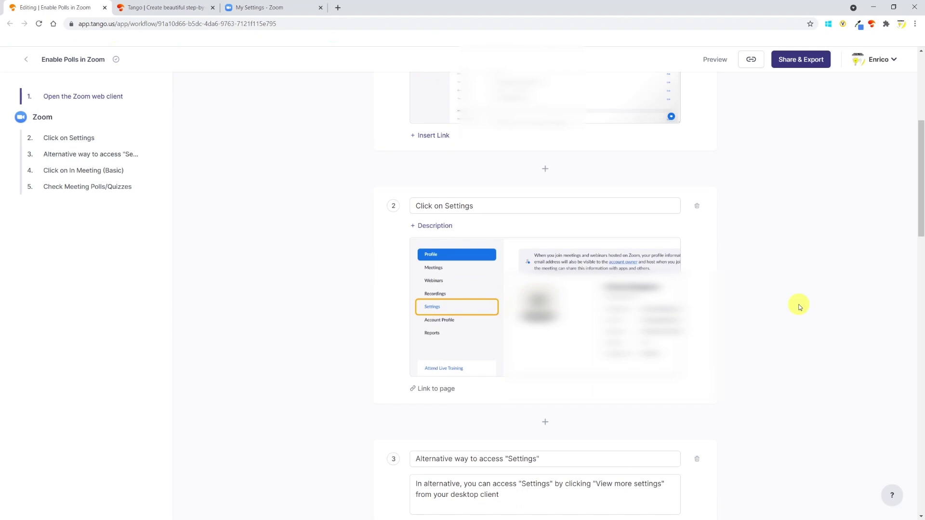
scroll(799, 307, "down", 1)
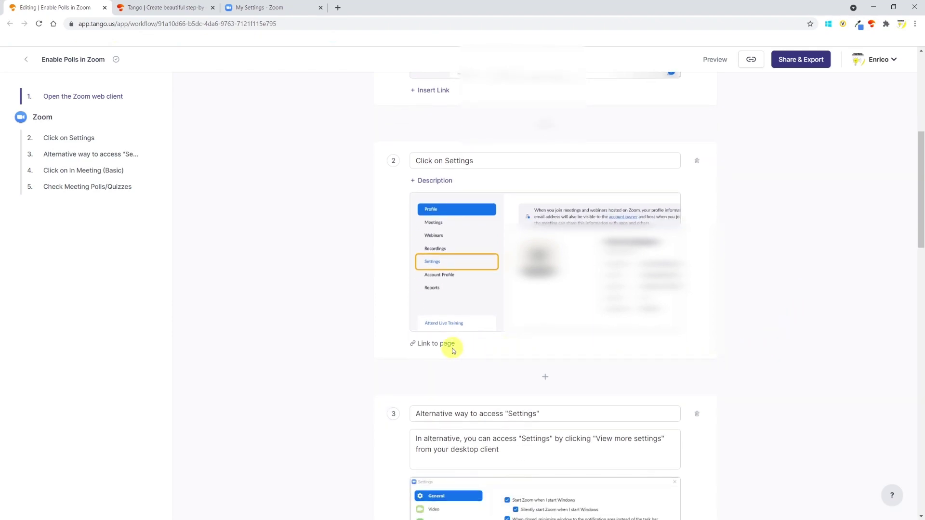
left_click(411, 343)
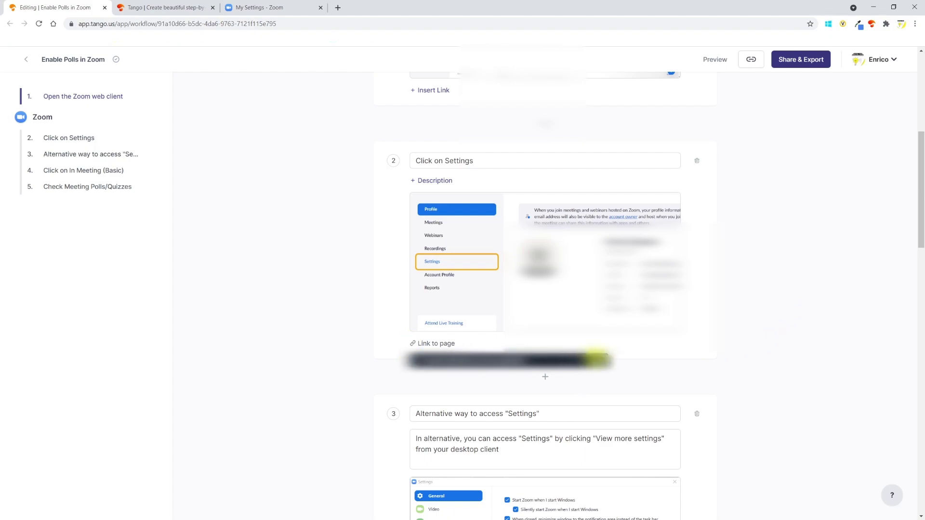
left_click(598, 359)
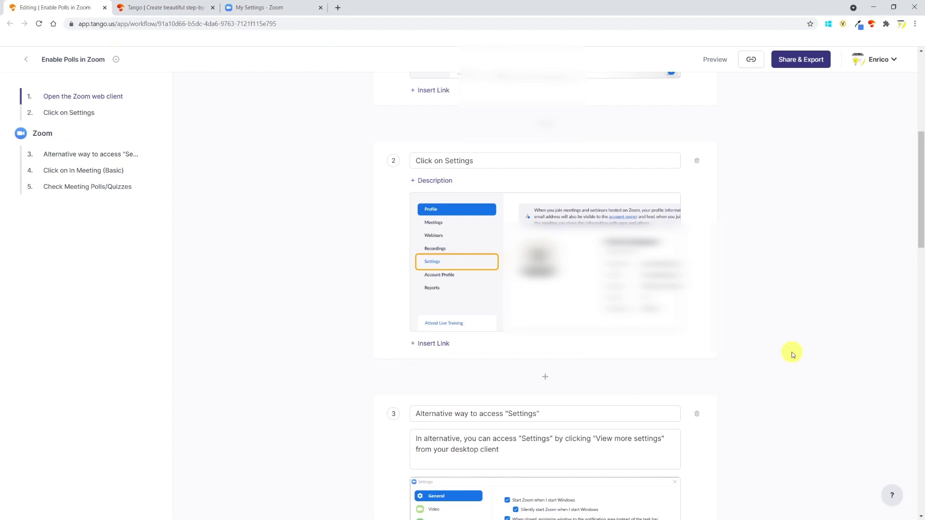
scroll(792, 354, "up", 5)
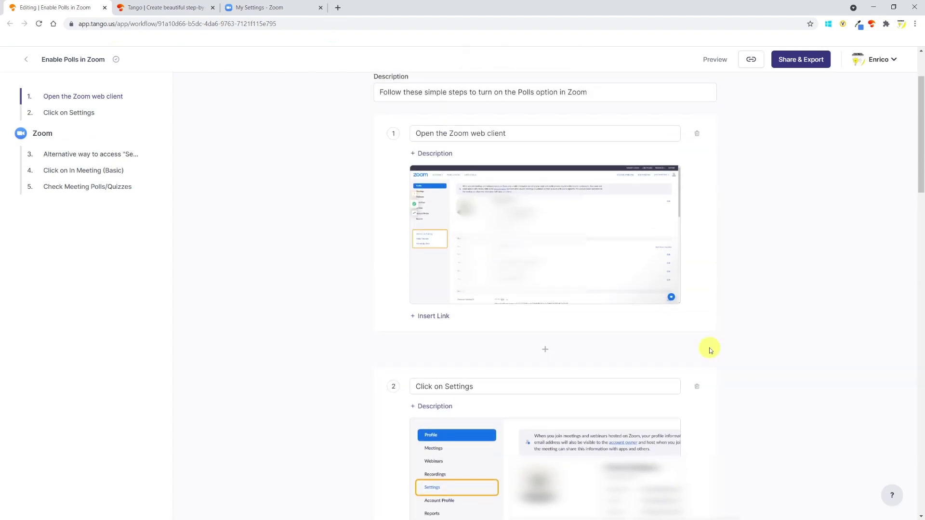
- Blur the profile details, Phone and Personal Meeting ID in step 1's screenshot and apply
mouse_move(650, 208)
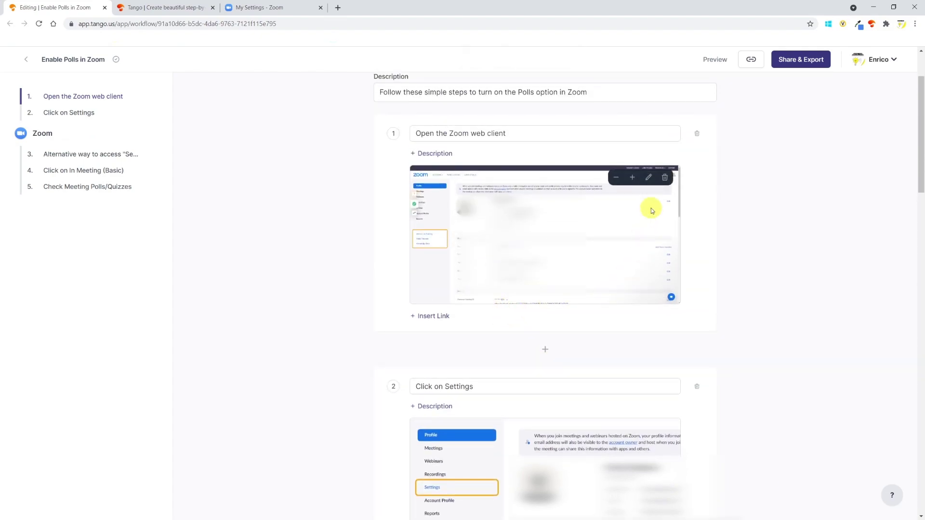
left_click(649, 179)
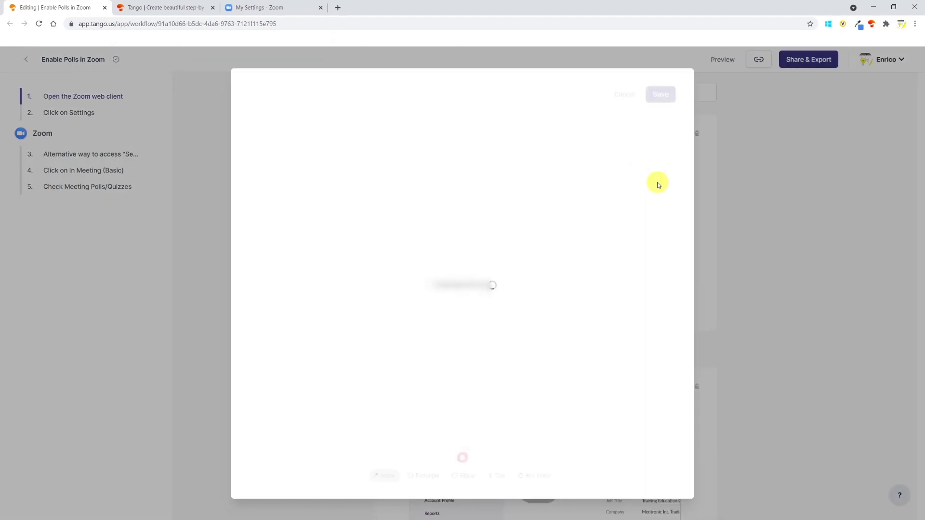
left_click(542, 475)
left_click_drag(372, 232, 477, 302)
left_click_drag(378, 313, 453, 332)
left_click_drag(382, 396, 429, 407)
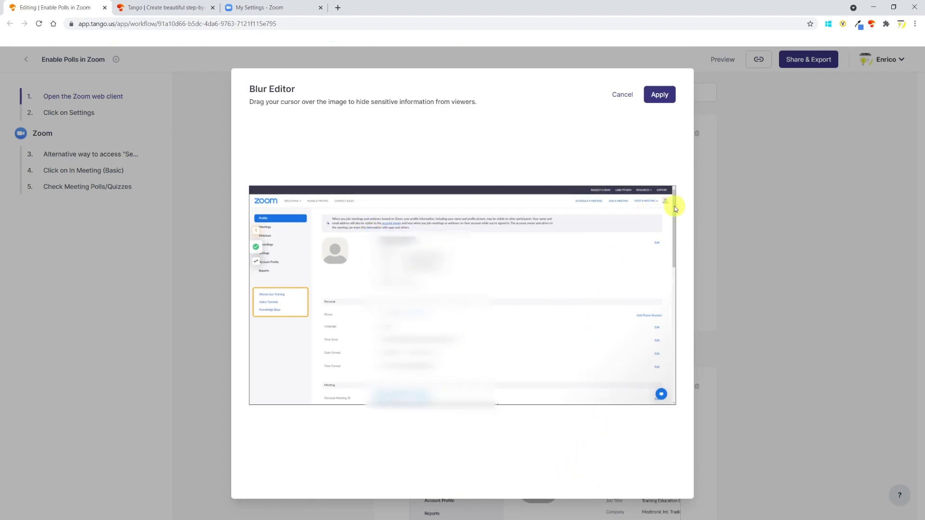
left_click(660, 94)
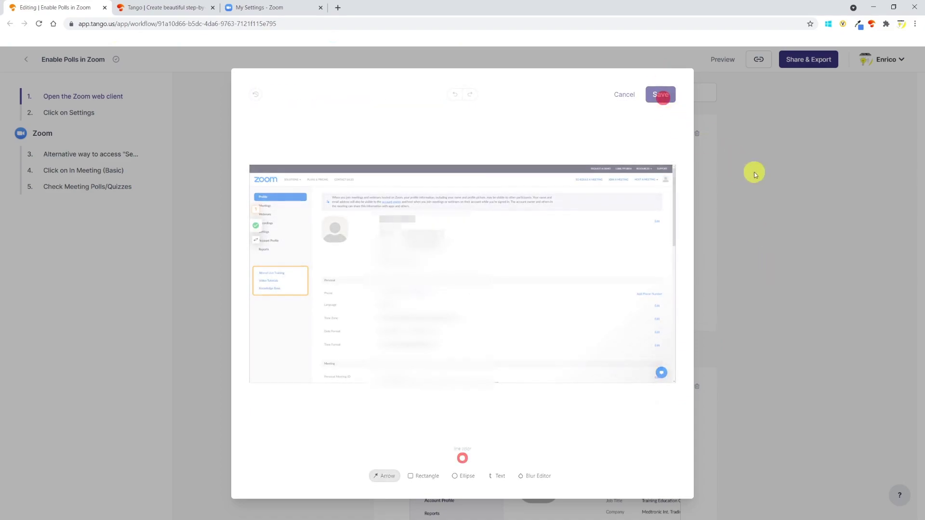
scroll(703, 283, "down", 1)
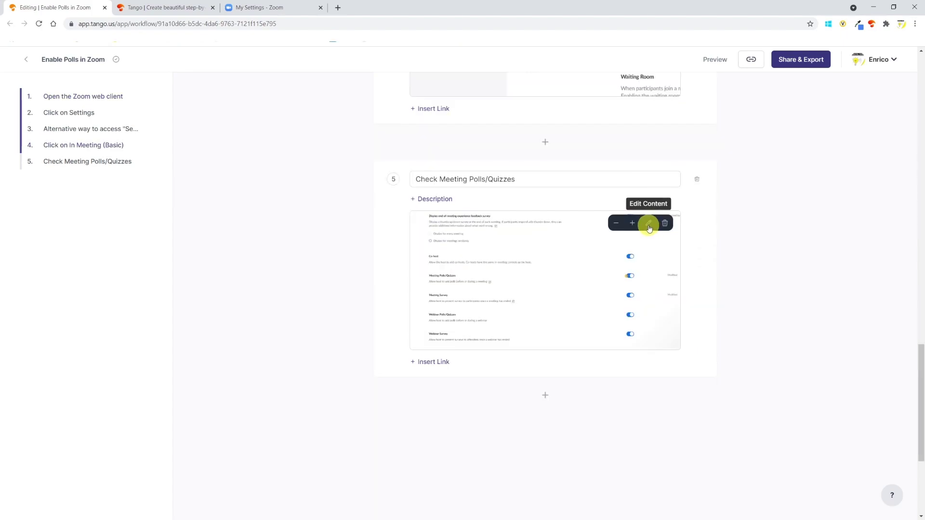
- Box the Meeting Polls/Quizzes row in step 5's screenshot and add the closing step 'That's it! You can now start using Polls in your next Zoom meeting'
left_click(648, 227)
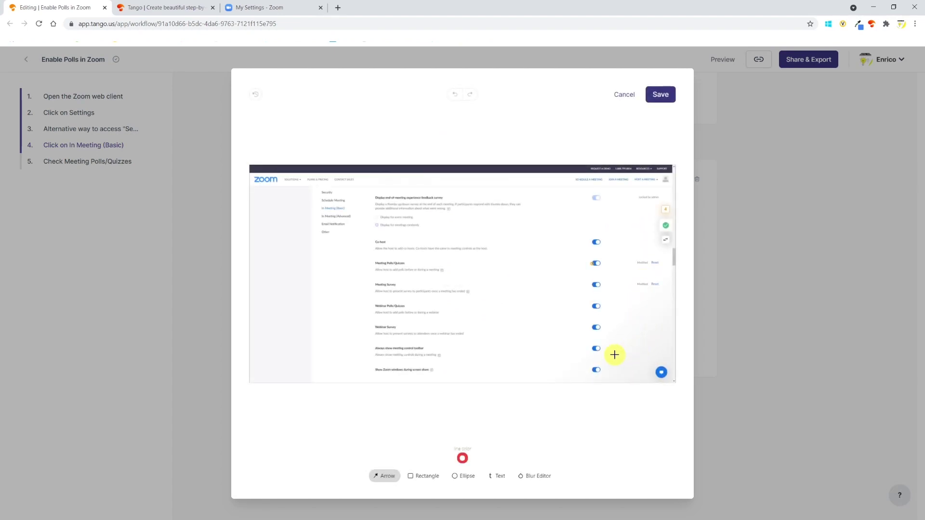
left_click_drag(365, 254, 616, 279)
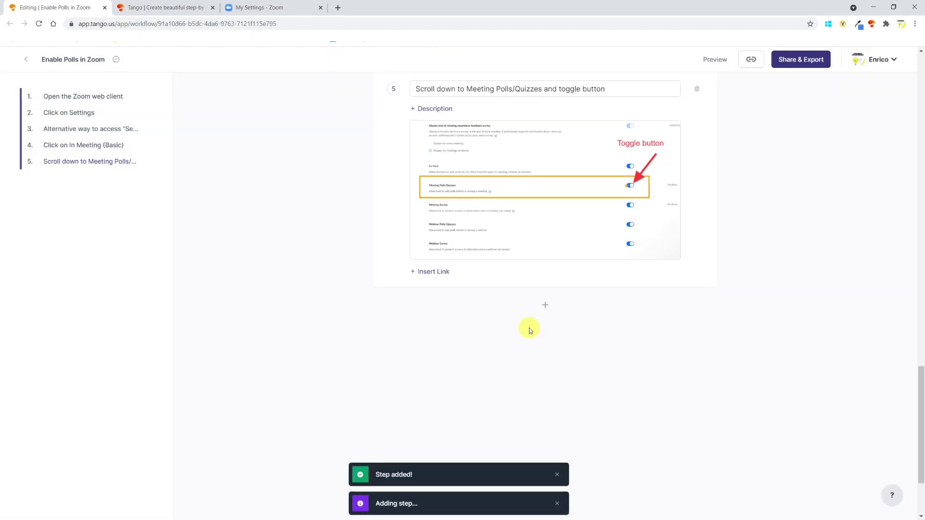
type("That's it! You can now start using Polls in your next Zoom meeting")
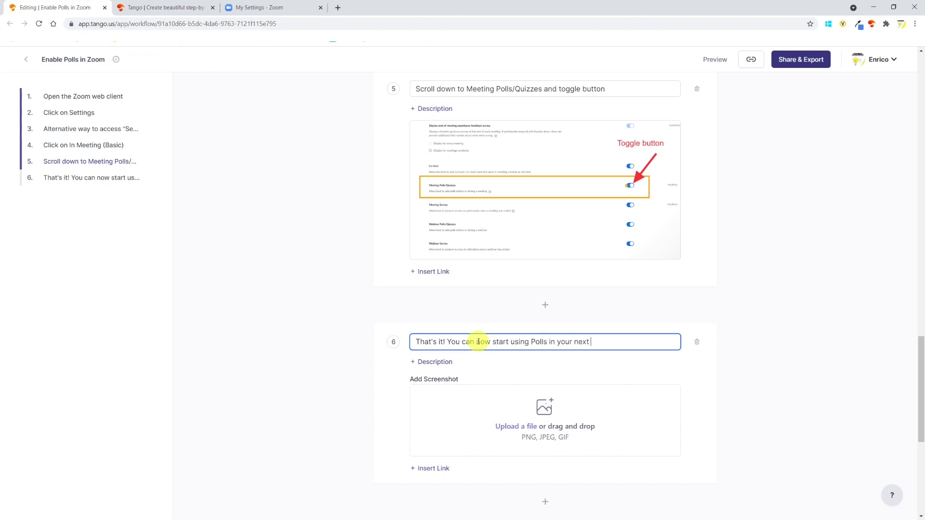
left_click(829, 394)
scroll(830, 395, "down", 2)
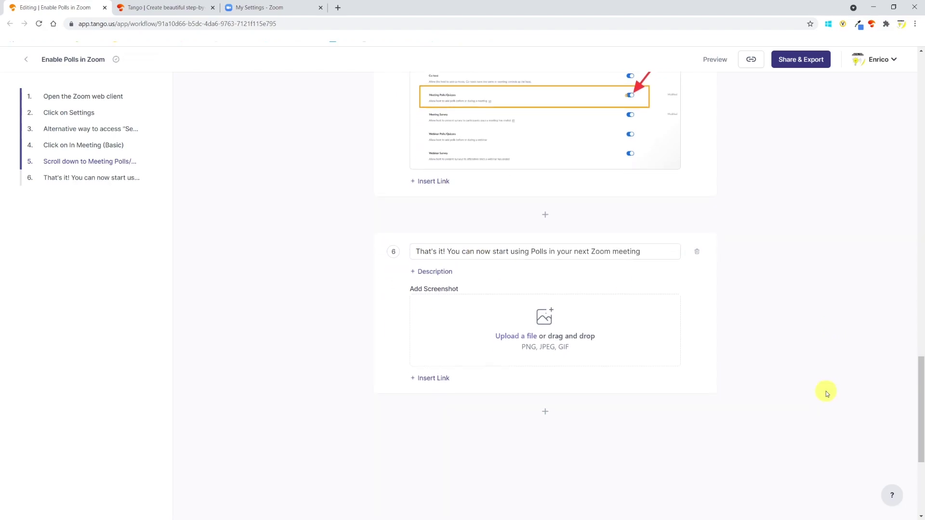
scroll(825, 391, "up", 3)
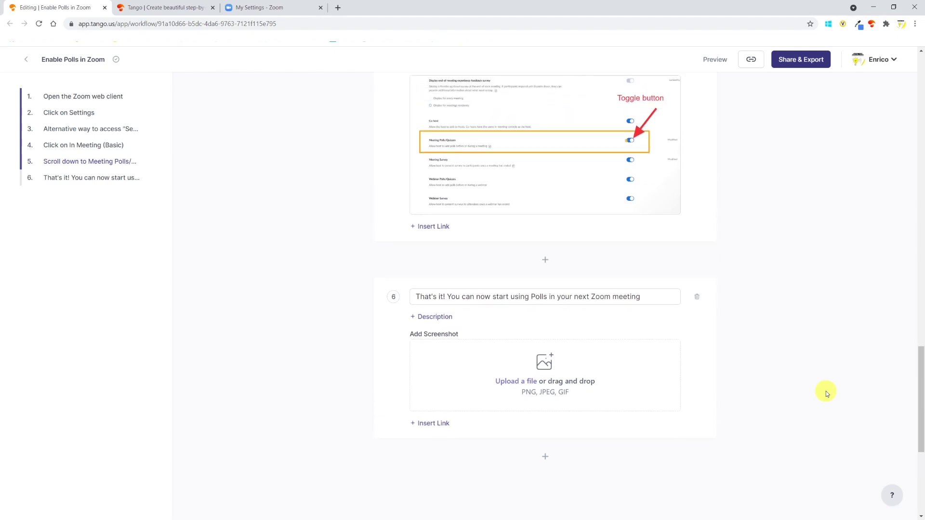
scroll(826, 391, "up", 1)
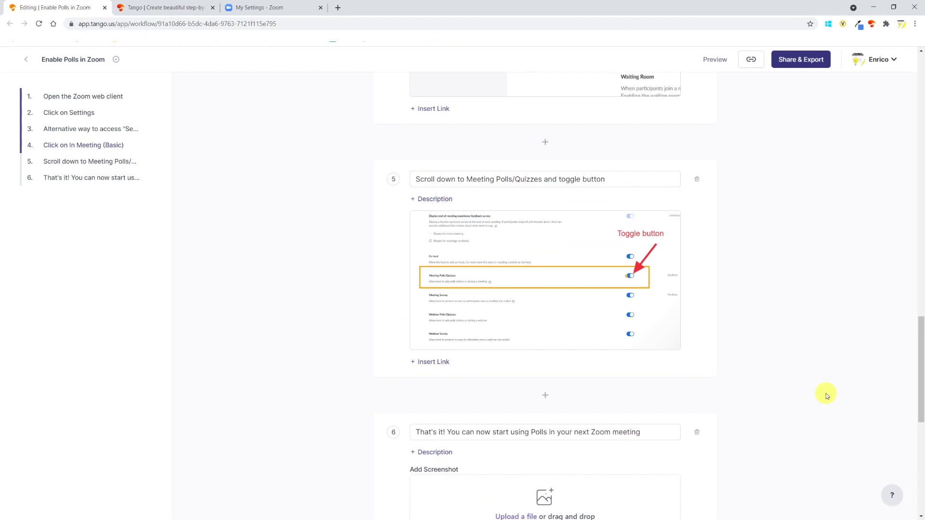
scroll(825, 394, "down", 2)
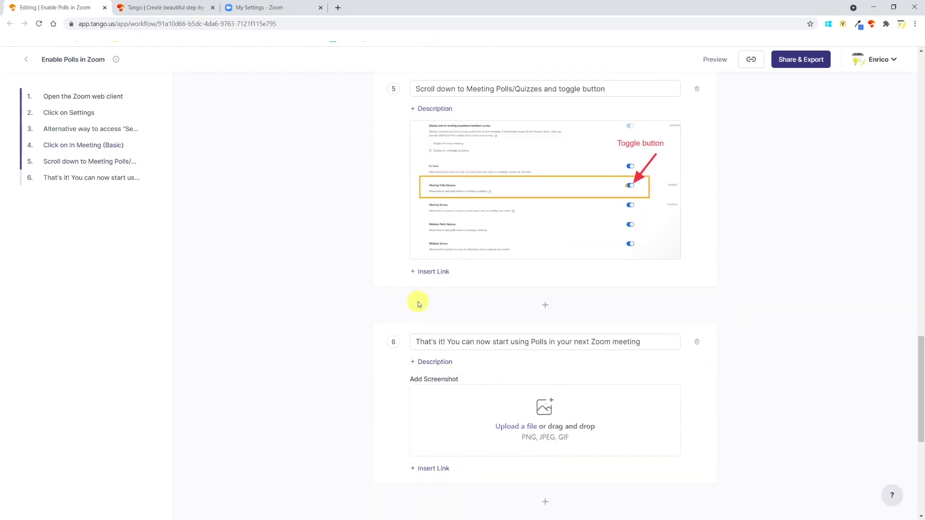
- Capture a new step after step 5 that switches on Webinar Polls/Quizzes in Zoom's My Settings
left_click(545, 307)
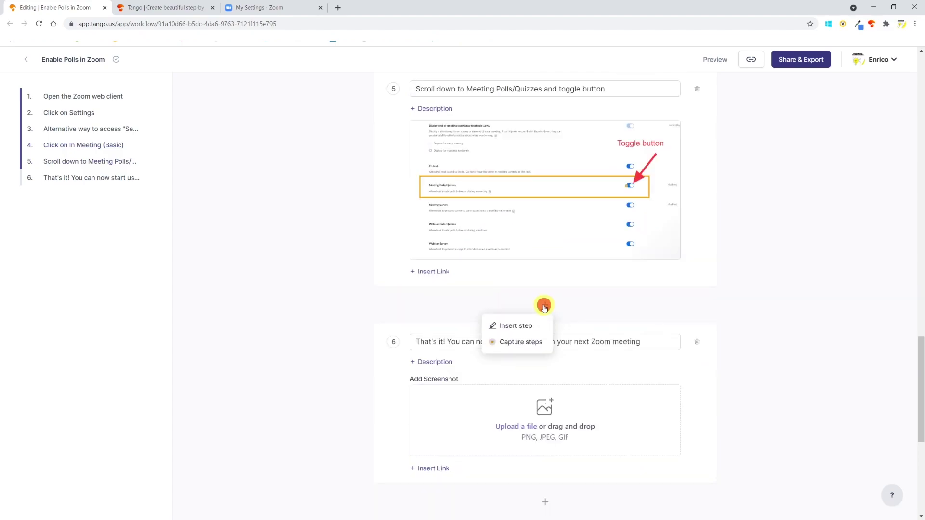
left_click(523, 343)
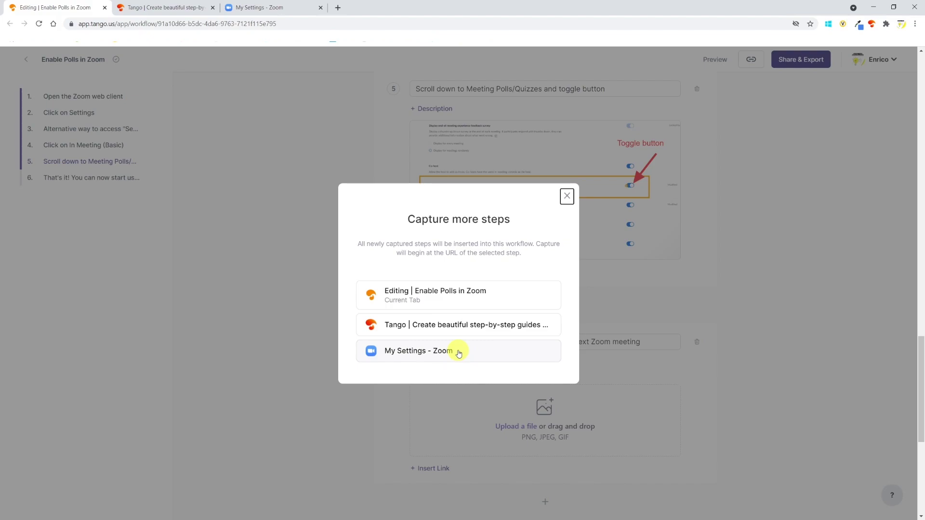
left_click(458, 352)
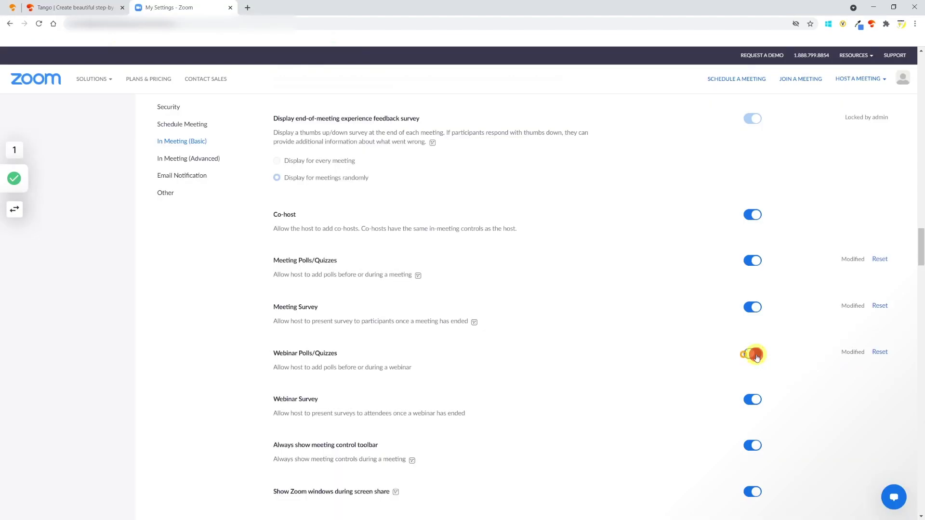
left_click(754, 355)
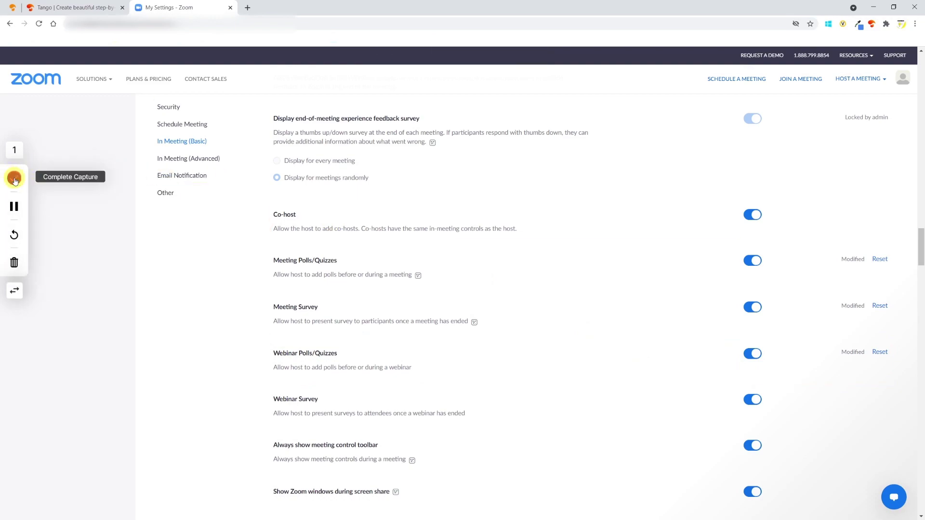
left_click(15, 179)
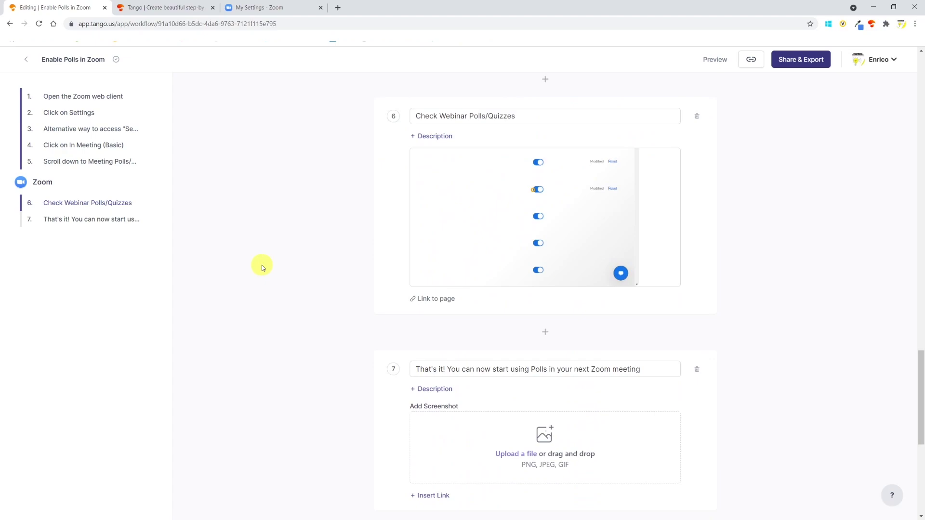
- Mark step 6's Webinar Polls/Quizzes toggle with a box, an arrow and a 'Toggle button' label
scroll(263, 268, "up", 4)
left_click(616, 341)
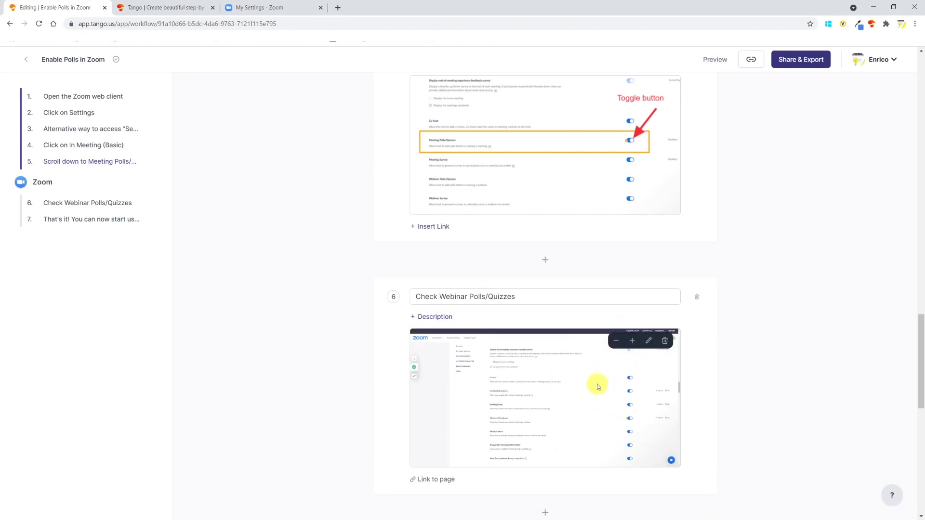
left_click(649, 341)
left_click(424, 476)
left_click_drag(366, 299, 612, 320)
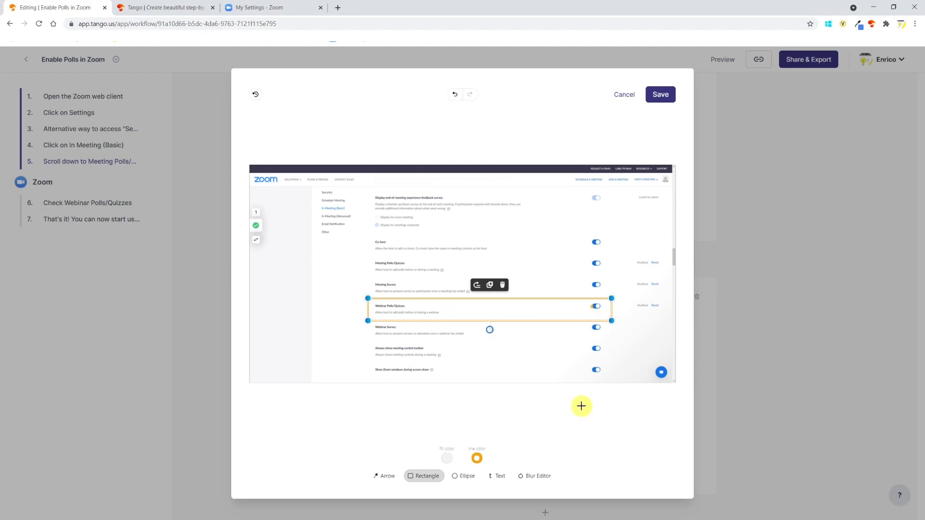
left_click(385, 476)
left_click_drag(628, 279, 600, 303)
left_click(497, 475)
type("Toggle to")
- Save the annotated screenshot and append ' or webinar' to the workflow title and final step
left_click(542, 427)
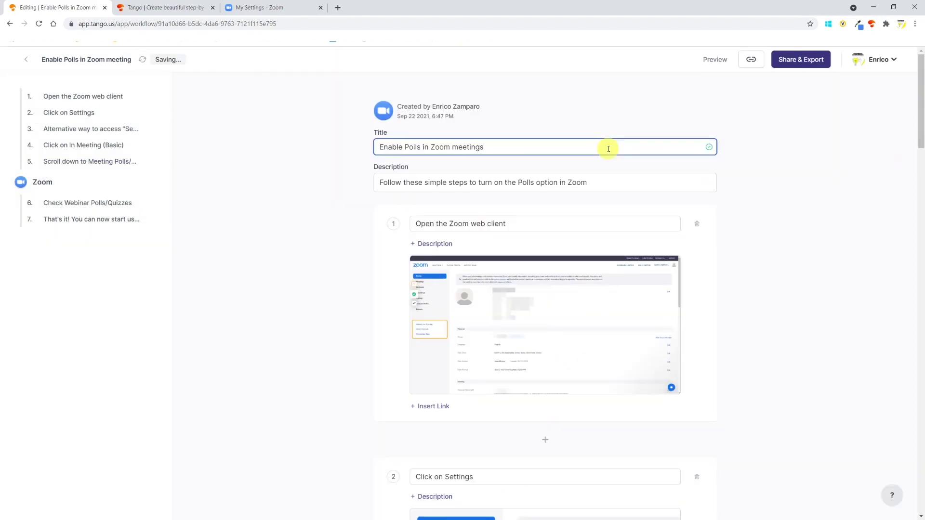
type("or webinar")
left_click_drag(919, 134, 921, 462)
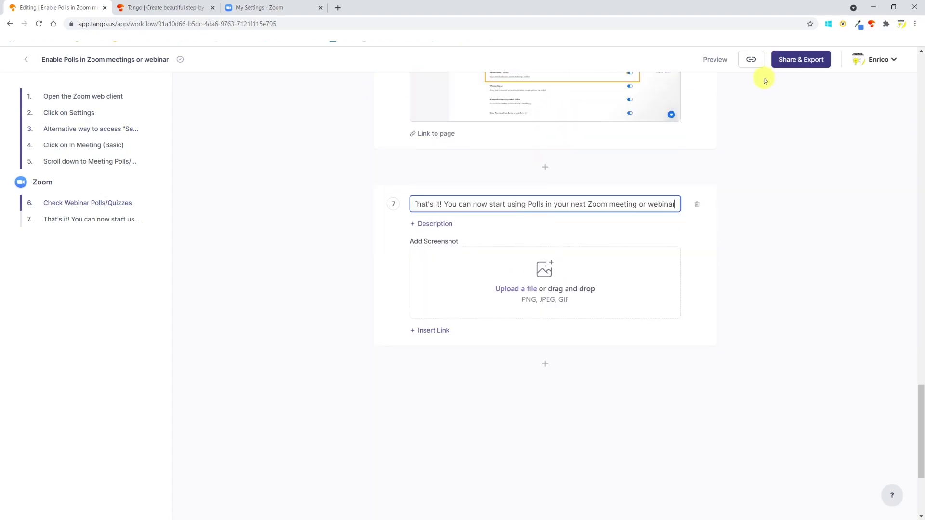
- Preview all steps of the guide, zooming into step 2's screenshot, then bring up Share & Export
left_click(716, 60)
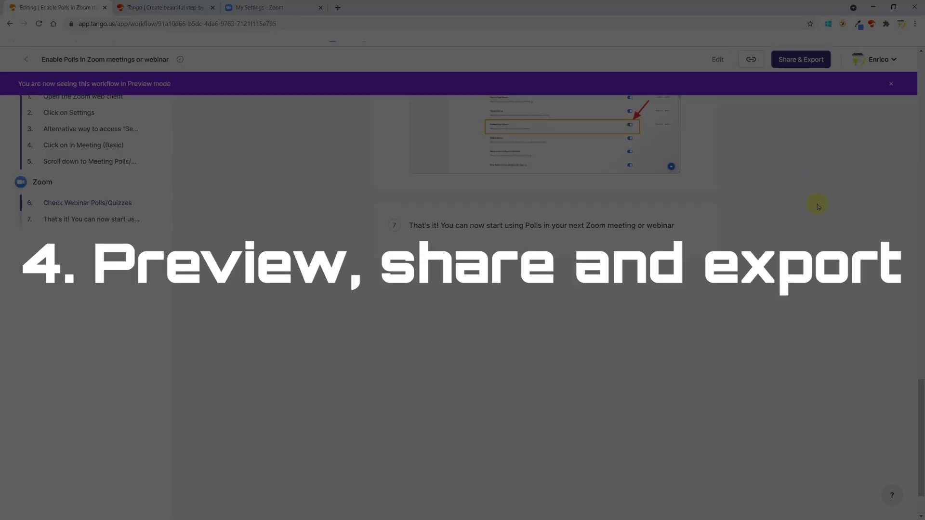
scroll(817, 203, "up", 20)
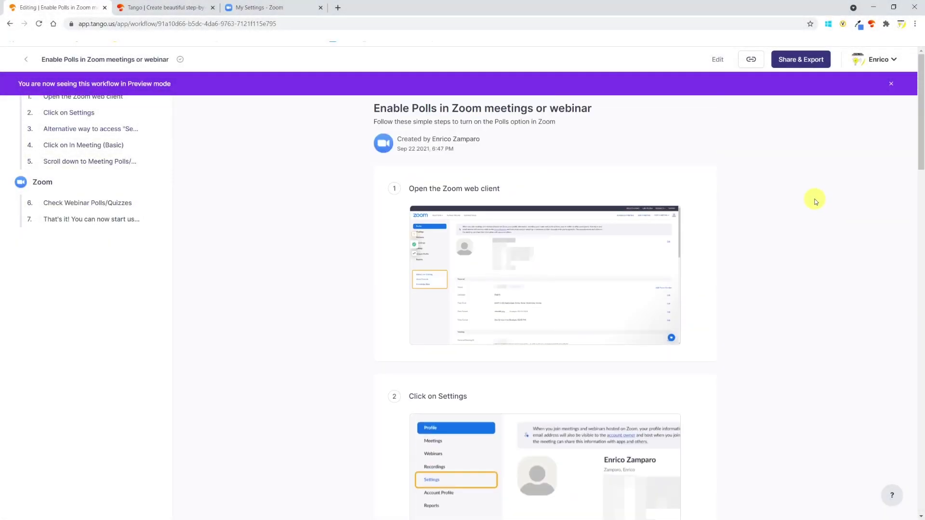
scroll(815, 201, "down", 5)
left_click(665, 199)
scroll(566, 244, "up", 3)
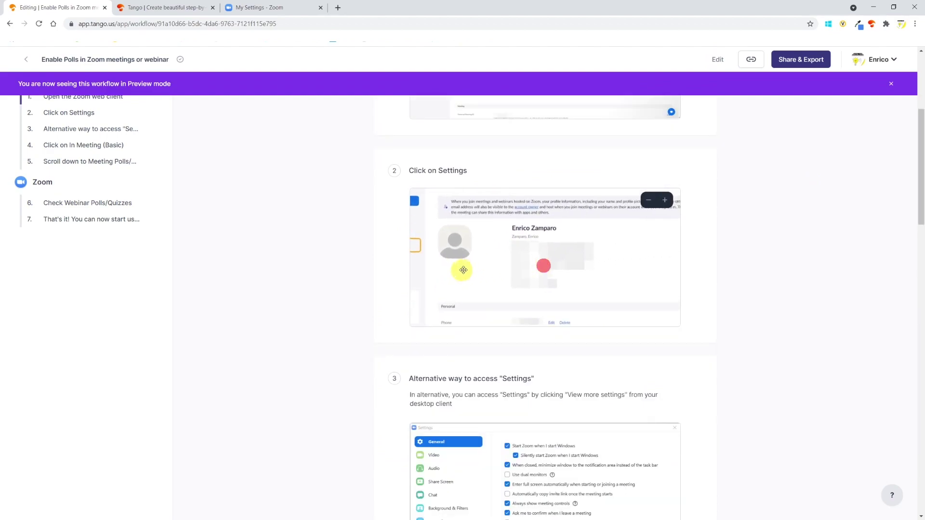
scroll(463, 269, "down", 4)
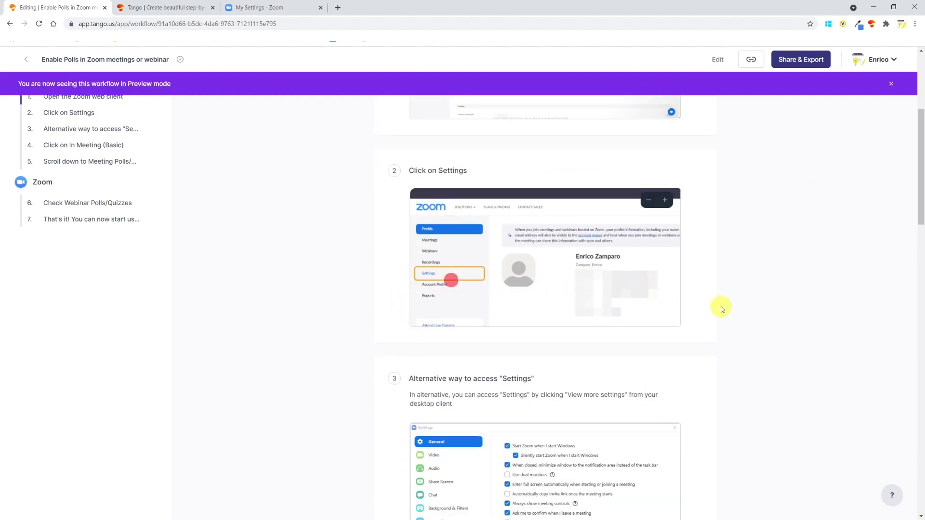
scroll(765, 289, "down", 15)
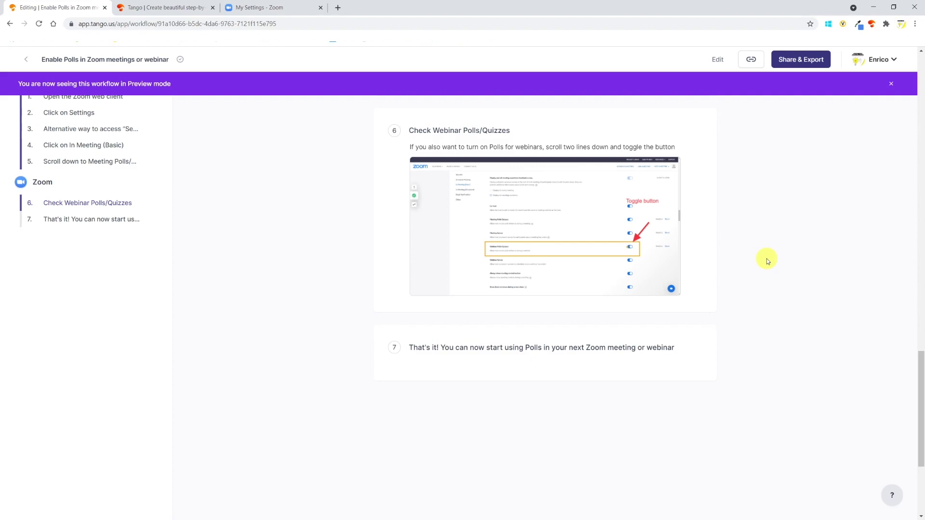
left_click(807, 63)
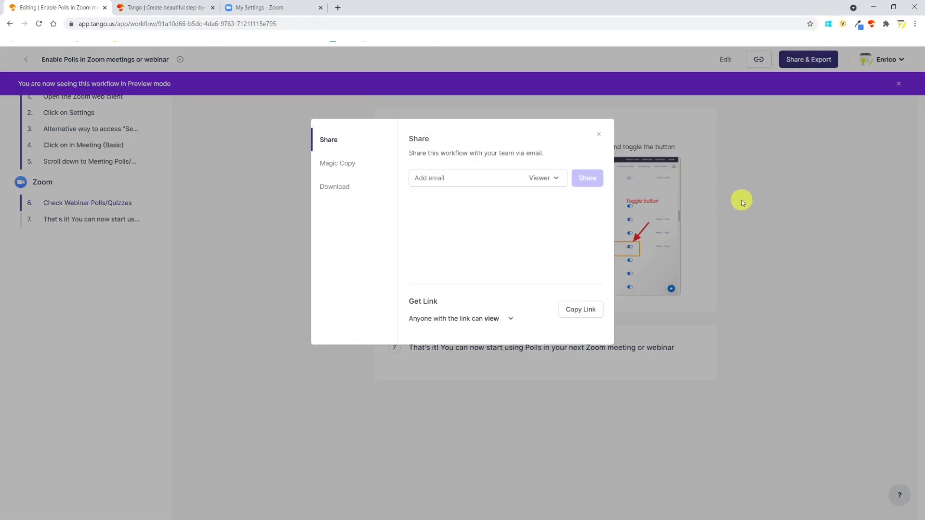
- Review the Share and Magic Copy options, then download the workflow as a PDF
left_click(556, 179)
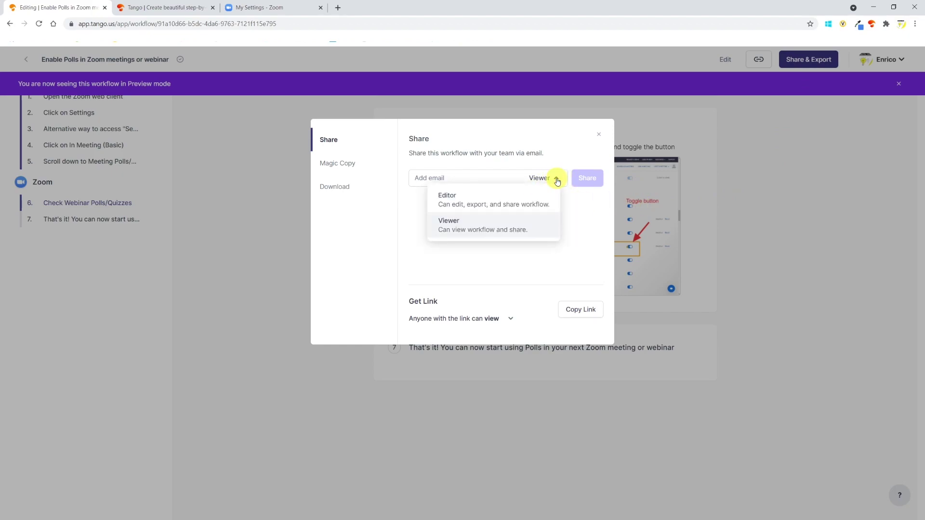
left_click(343, 166)
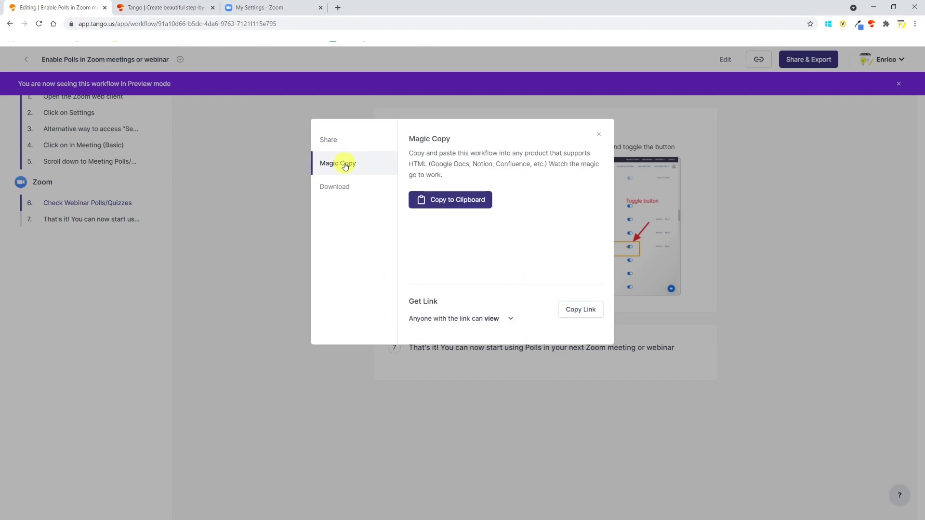
left_click(346, 188)
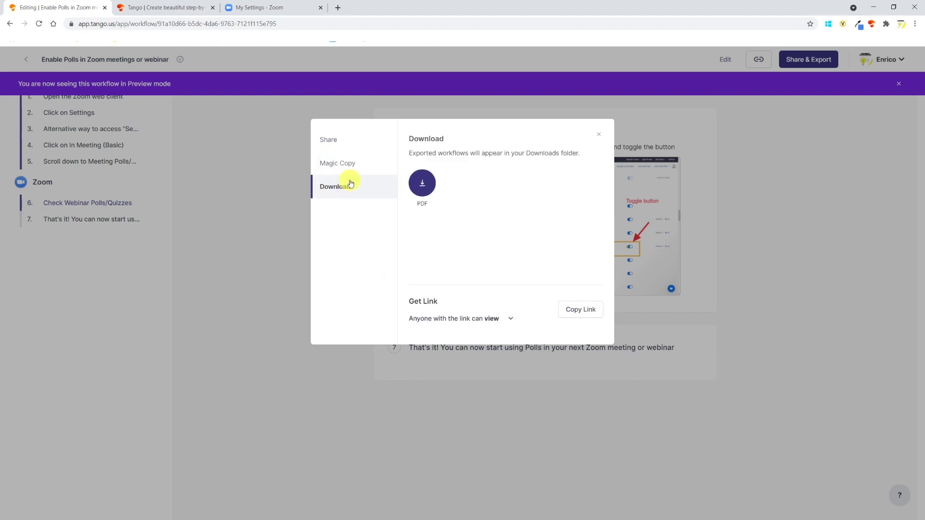
left_click(424, 187)
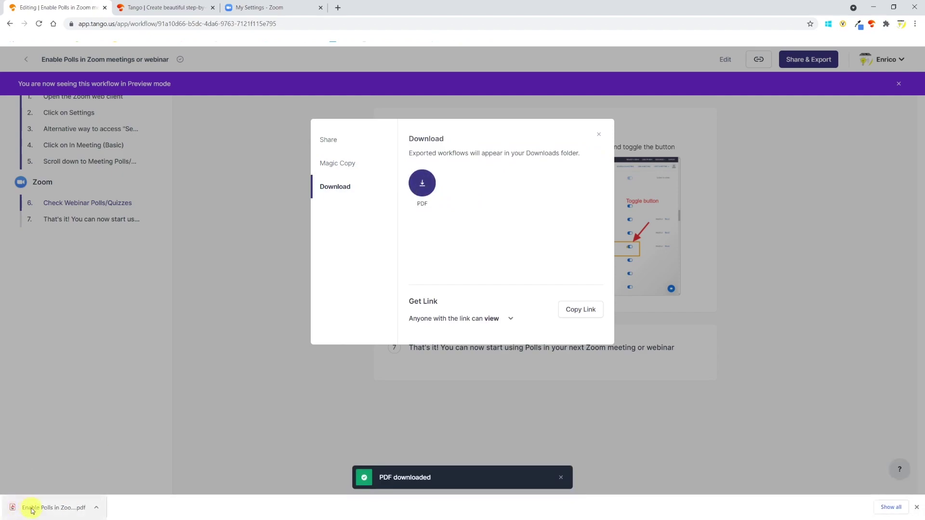
- Open the downloaded four-page PDF and scroll through it
left_click(25, 507)
scroll(625, 363, "down", 5)
scroll(709, 363, "down", 6)
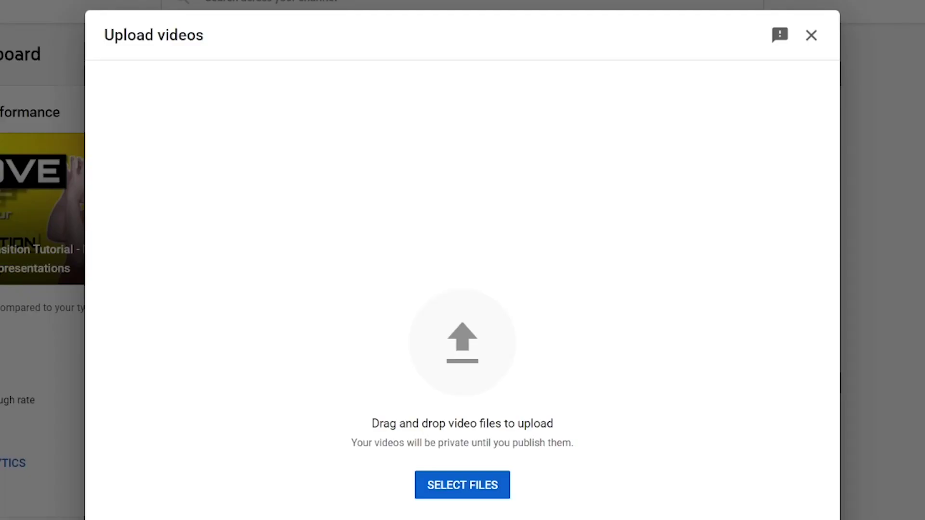
left_click_drag(0, 332, 161, 372)
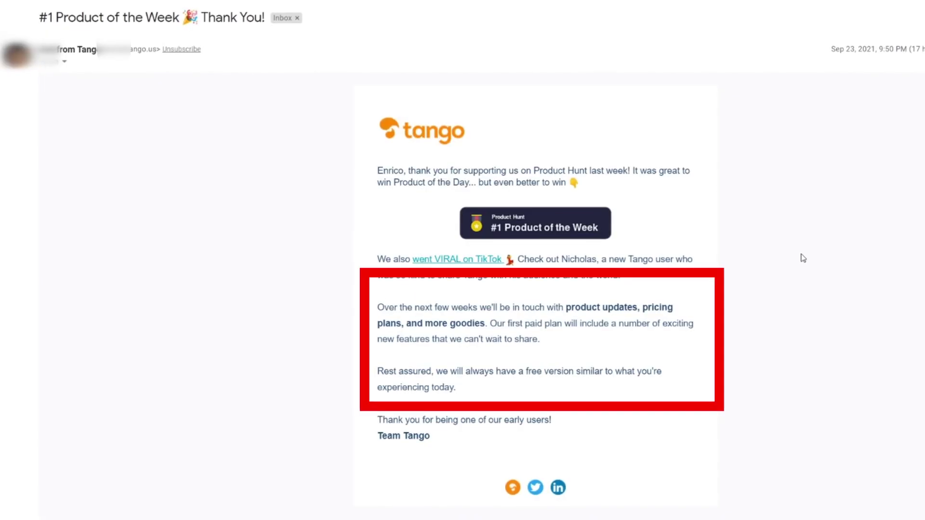